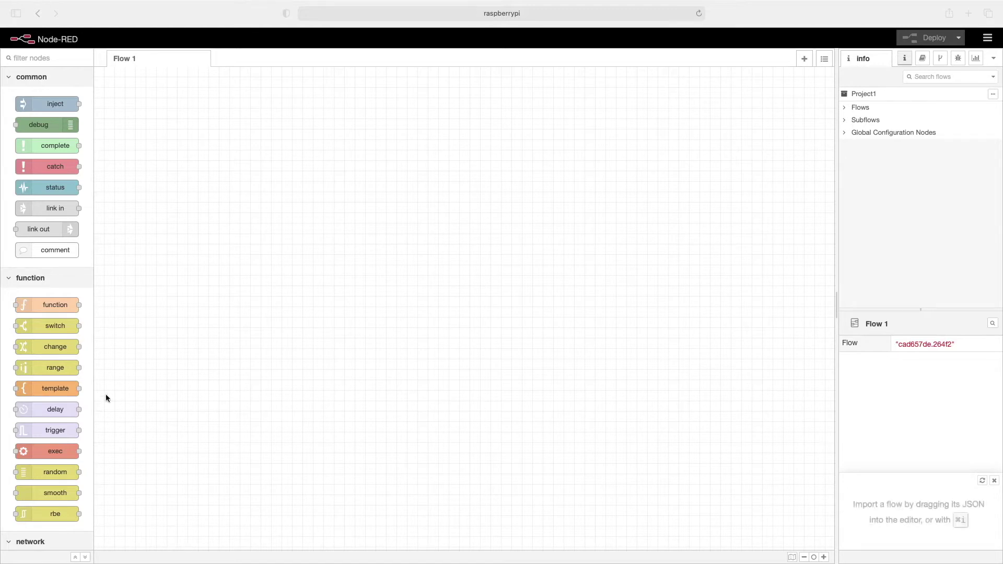
pyautogui.scroll(-4, 39, 379)
pyautogui.scroll(-4, 39, 379)
pyautogui.scroll(-4, 39, 378)
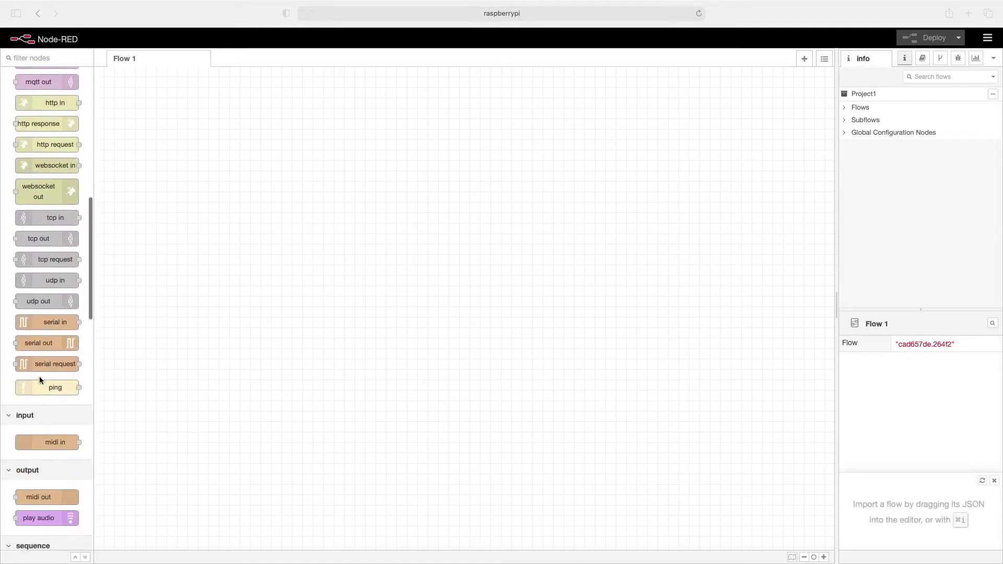
pyautogui.scroll(-4, 39, 379)
pyautogui.scroll(-3, 40, 376)
pyautogui.scroll(-3, 39, 376)
pyautogui.scroll(-3, 39, 377)
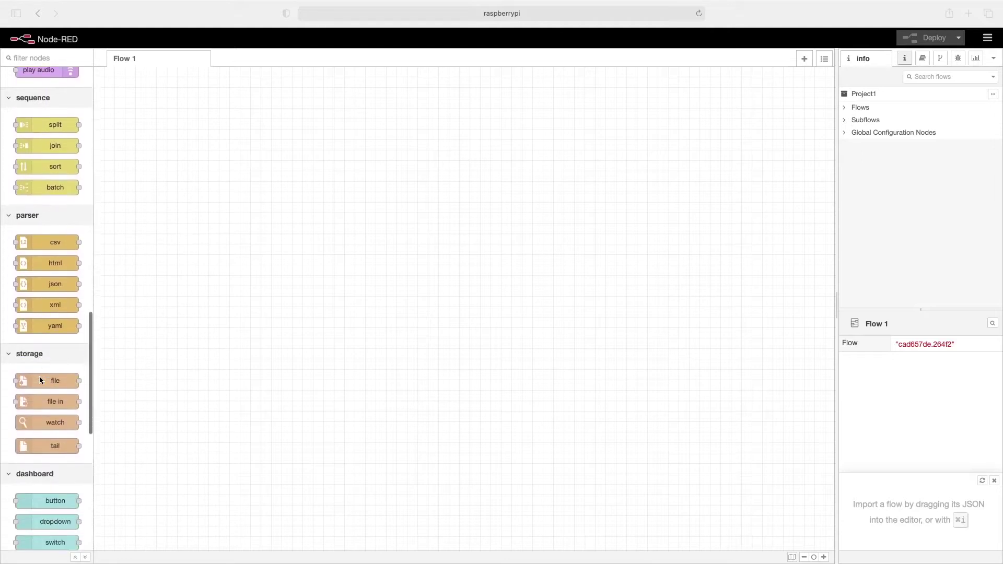
pyautogui.scroll(-3, 40, 376)
pyautogui.scroll(-4, 39, 376)
pyautogui.scroll(-3, 39, 377)
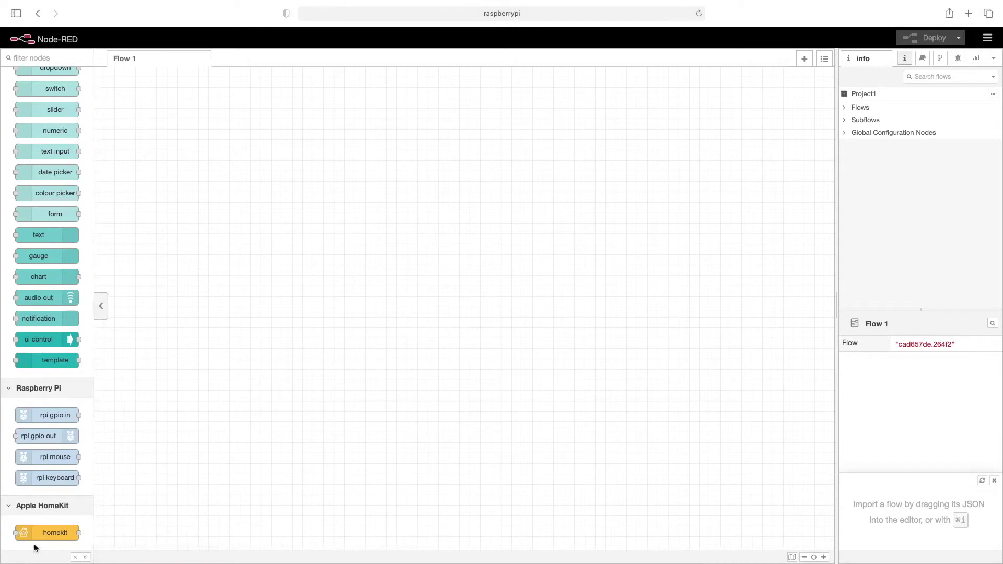
# Step: Add a HomeKit service node to Flow 1 and set its Service type to Switch
pyautogui.moveTo(39, 535); pyautogui.dragTo(162, 253)
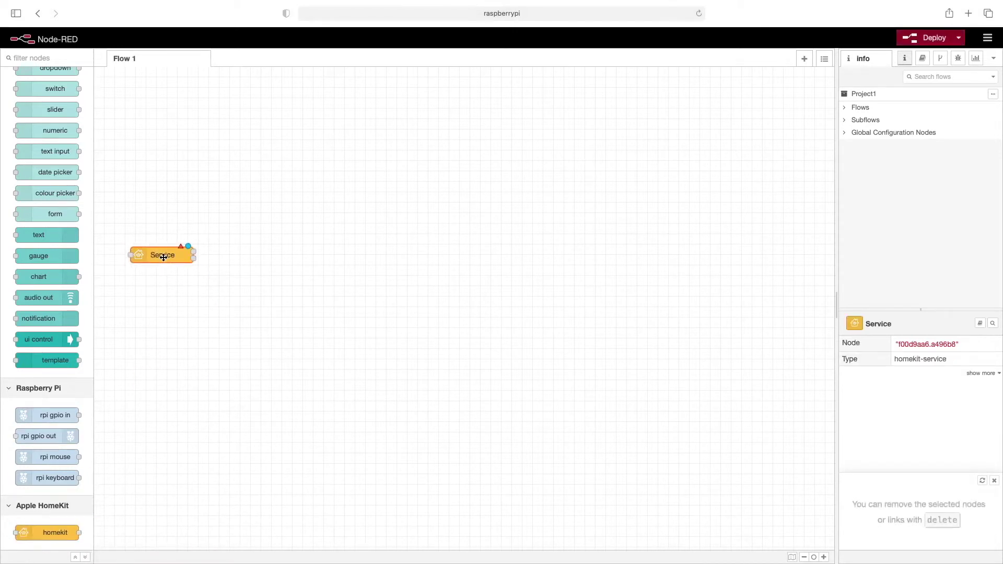
pyautogui.doubleClick(155, 255)
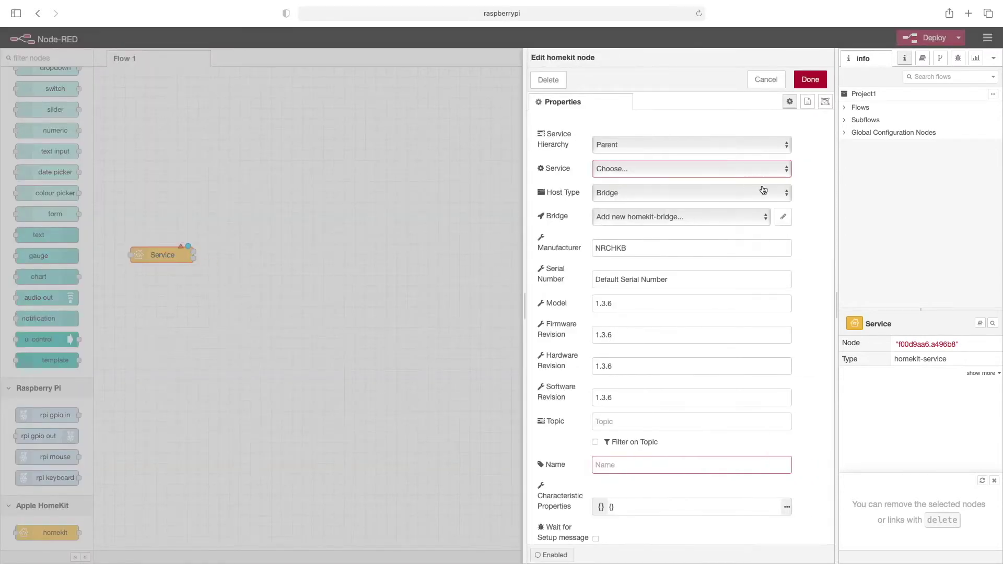
pyautogui.click(787, 172)
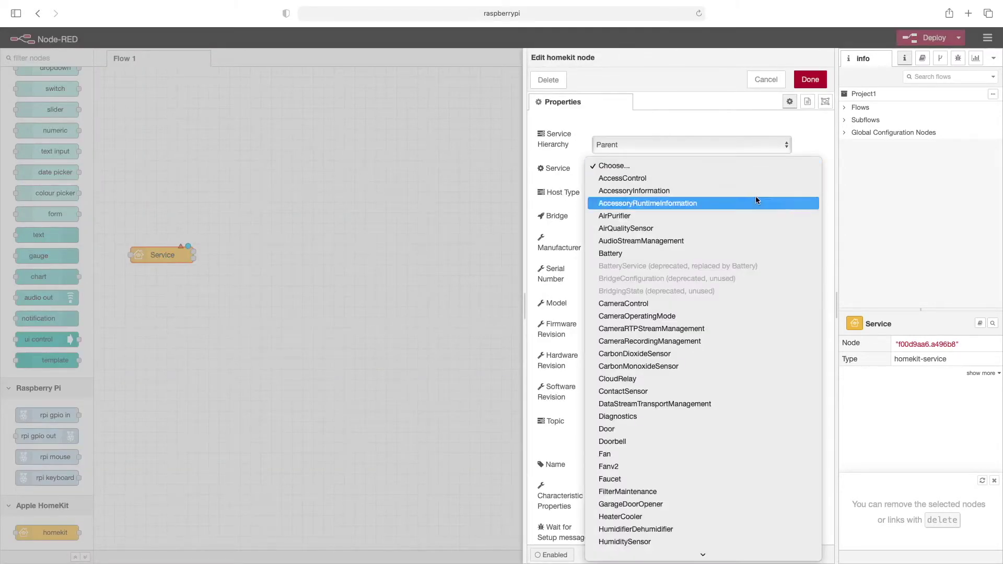
pyautogui.scroll(-3, 696, 388)
pyautogui.scroll(-2, 696, 388)
pyautogui.scroll(-2, 696, 387)
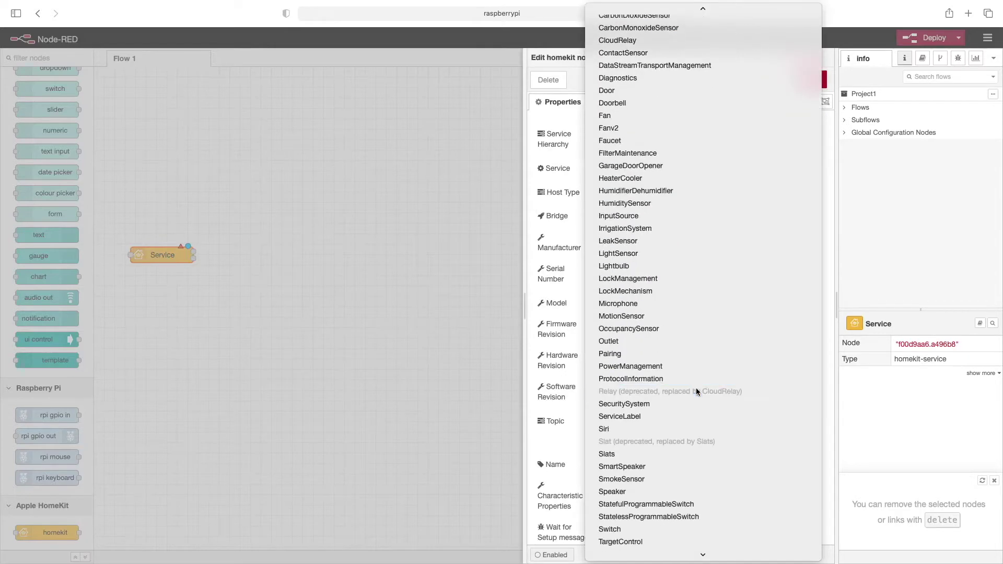
pyautogui.click(641, 529)
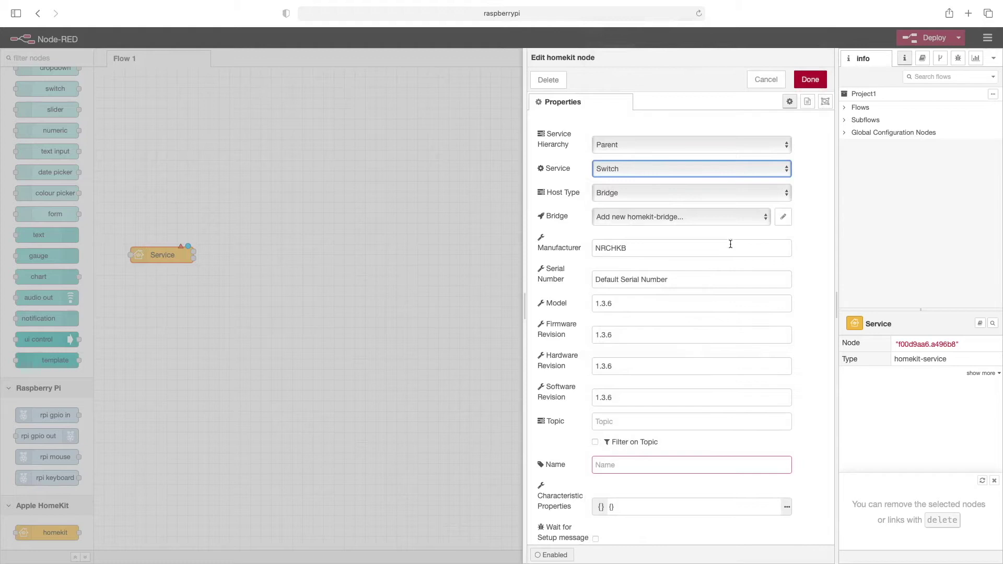
# Step: Create a new bridge named testbridge2 and name the HomeKit Switch node 'Start The Show'
pyautogui.click(783, 217)
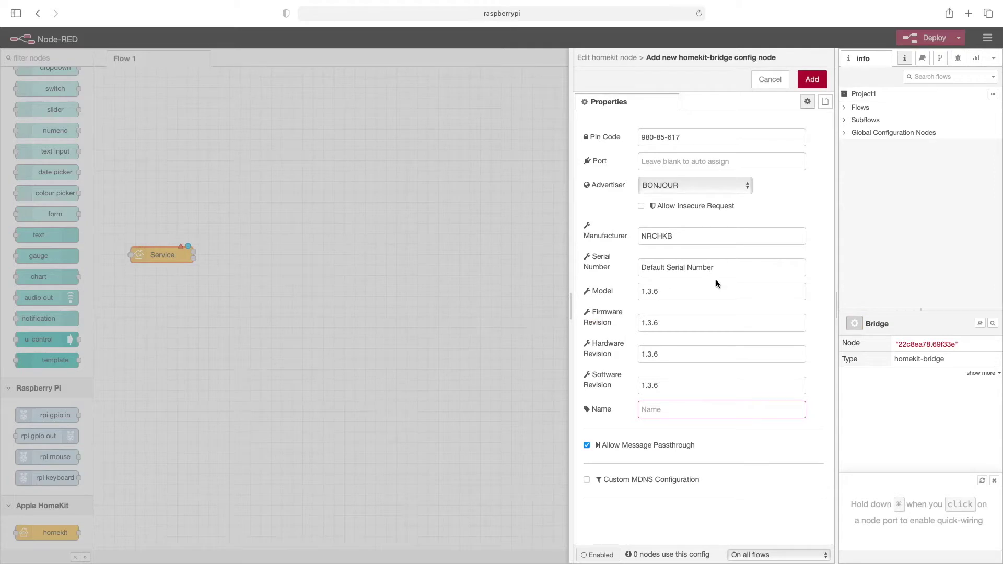
pyautogui.click(704, 408)
pyautogui.write('testbri')
pyautogui.write('dge')
pyautogui.write('2')
pyautogui.click(812, 78)
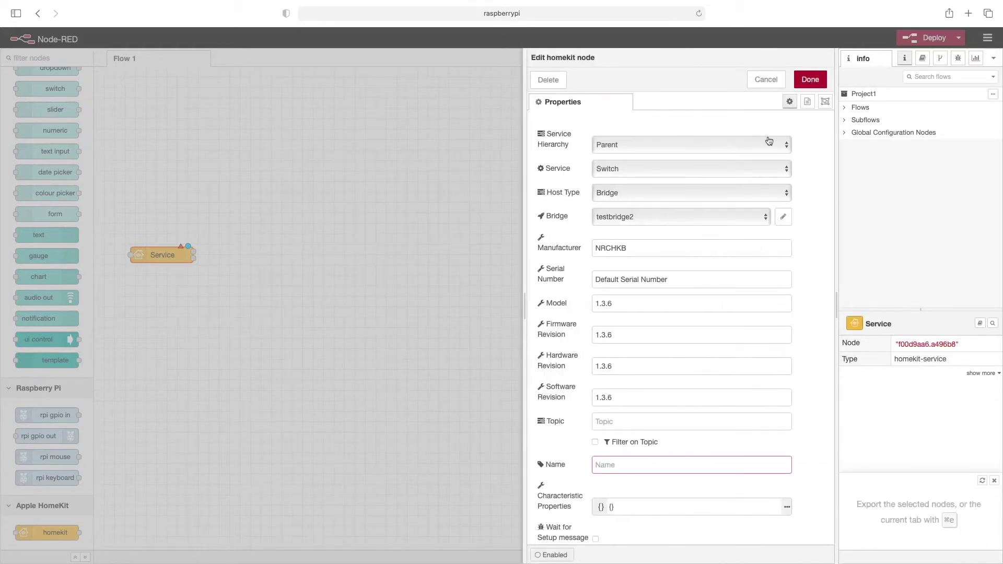
pyautogui.click(658, 465)
pyautogui.write('Start ')
pyautogui.write('The S')
pyautogui.write('how')
pyautogui.click(810, 79)
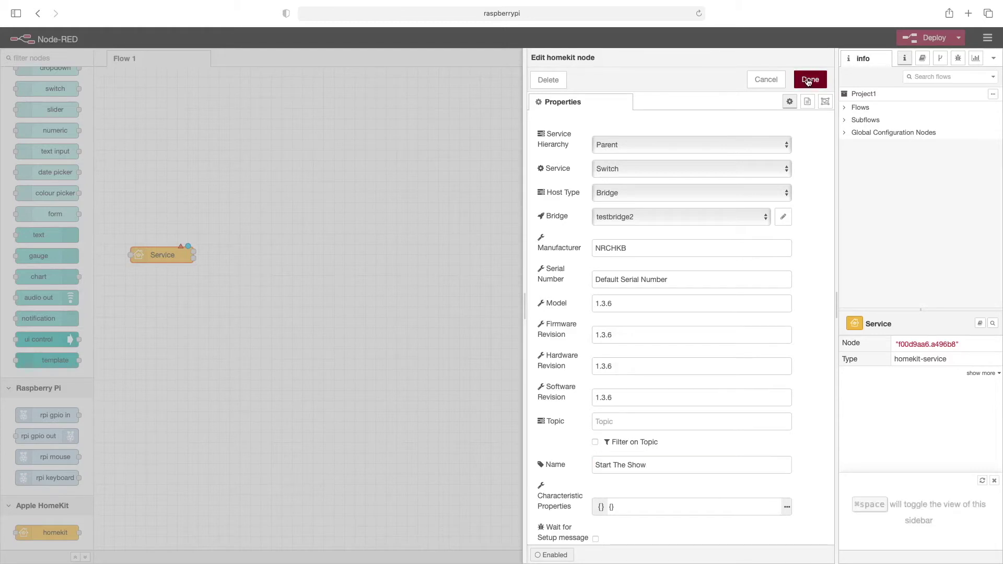
pyautogui.scroll(5, 26, 160)
pyautogui.scroll(5, 26, 160)
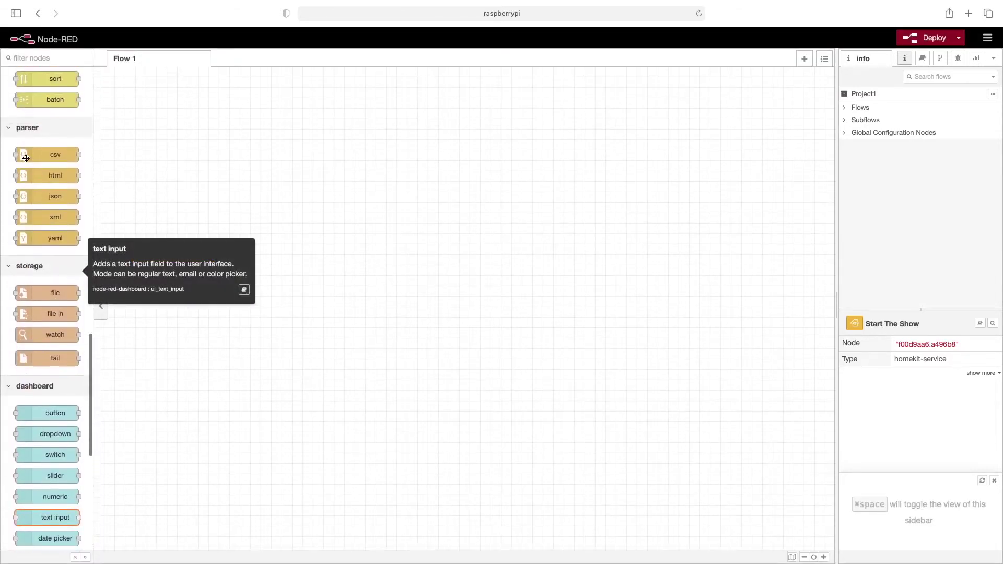
pyautogui.scroll(5, 26, 160)
pyautogui.scroll(5, 27, 160)
pyautogui.scroll(5, 26, 158)
pyautogui.scroll(5, 26, 158)
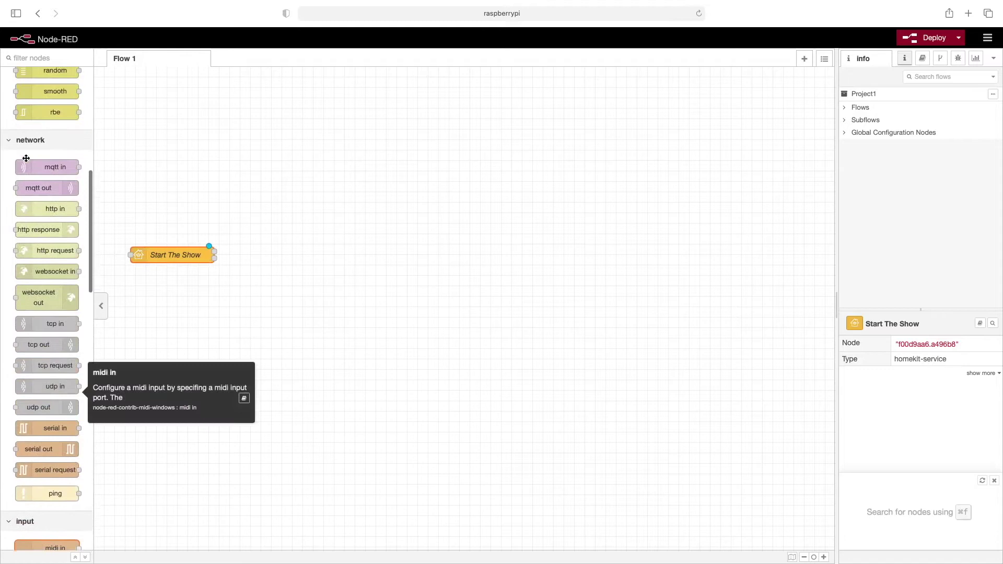
pyautogui.scroll(5, 26, 158)
pyautogui.scroll(5, 25, 158)
pyautogui.scroll(3, 26, 157)
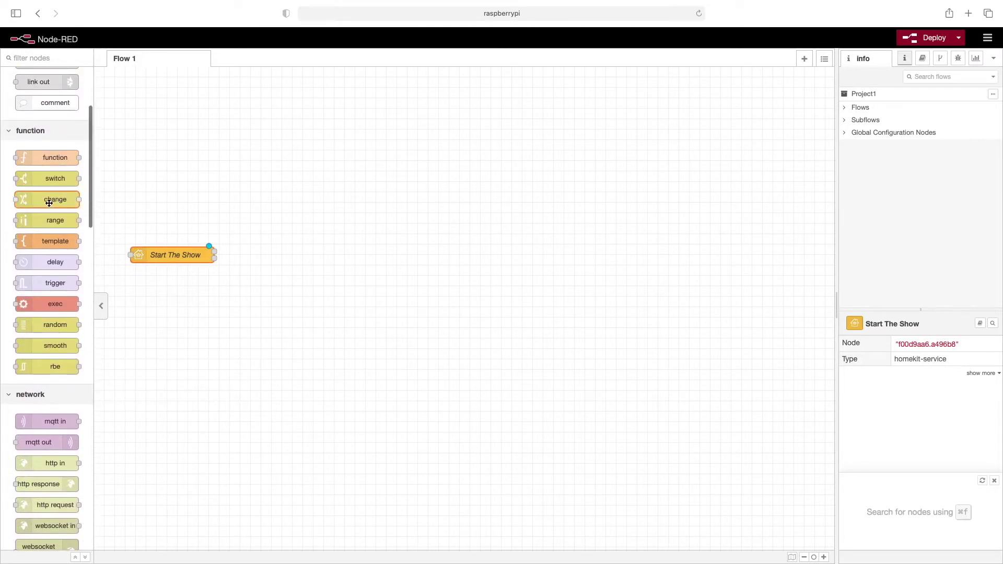
# Step: Add a 'Programmer Mode' change node setting msg.payload to JSON [240,0,32,41,2,12,0,127,247]
pyautogui.moveTo(47, 199); pyautogui.dragTo(305, 254)
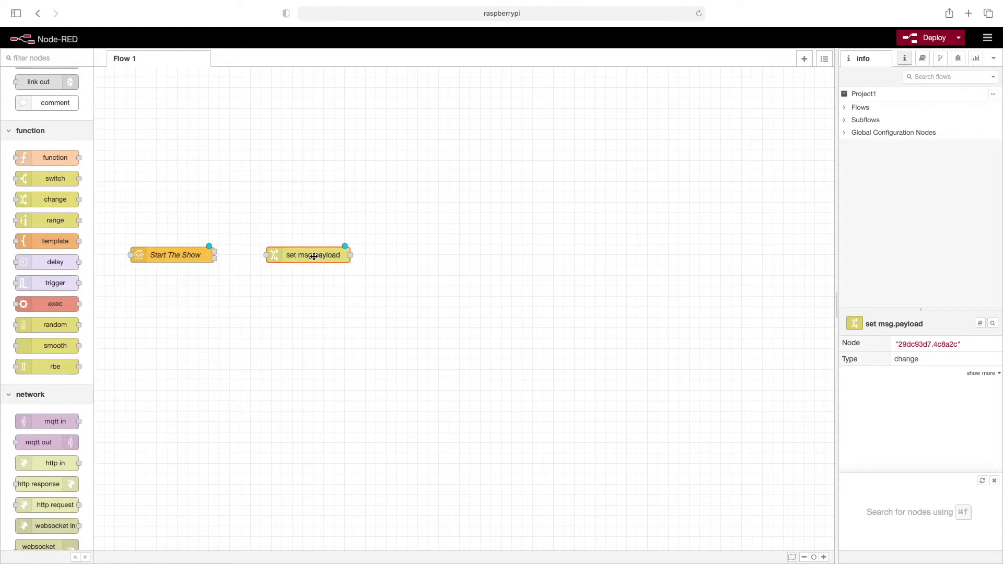
pyautogui.doubleClick(312, 256)
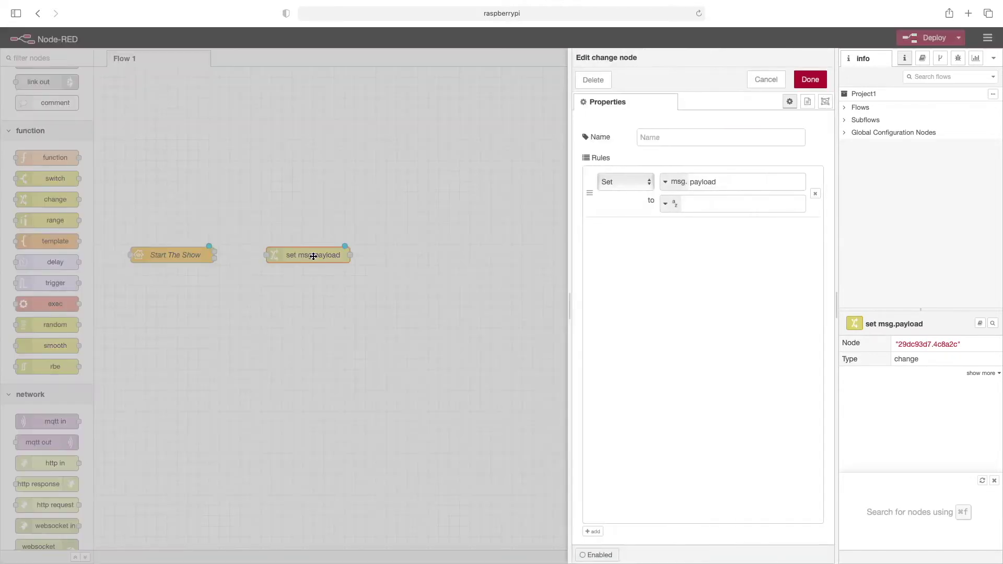
pyautogui.click(668, 203)
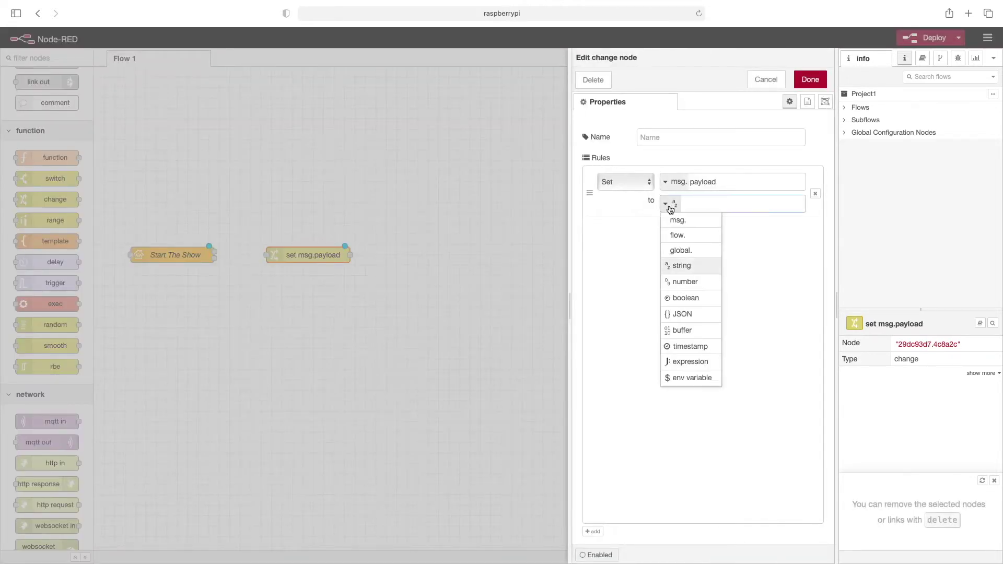
pyautogui.click(683, 314)
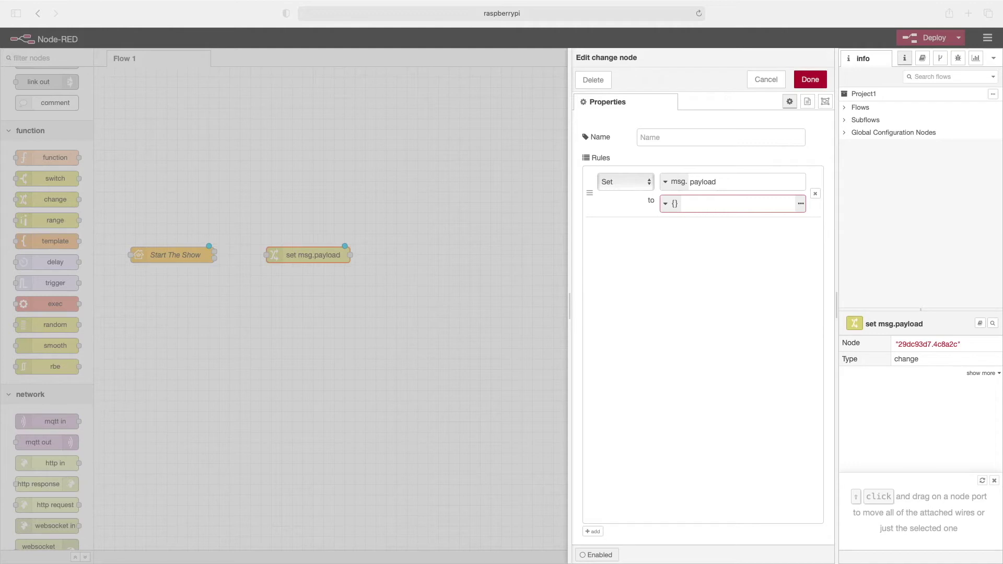
pyautogui.click(737, 209)
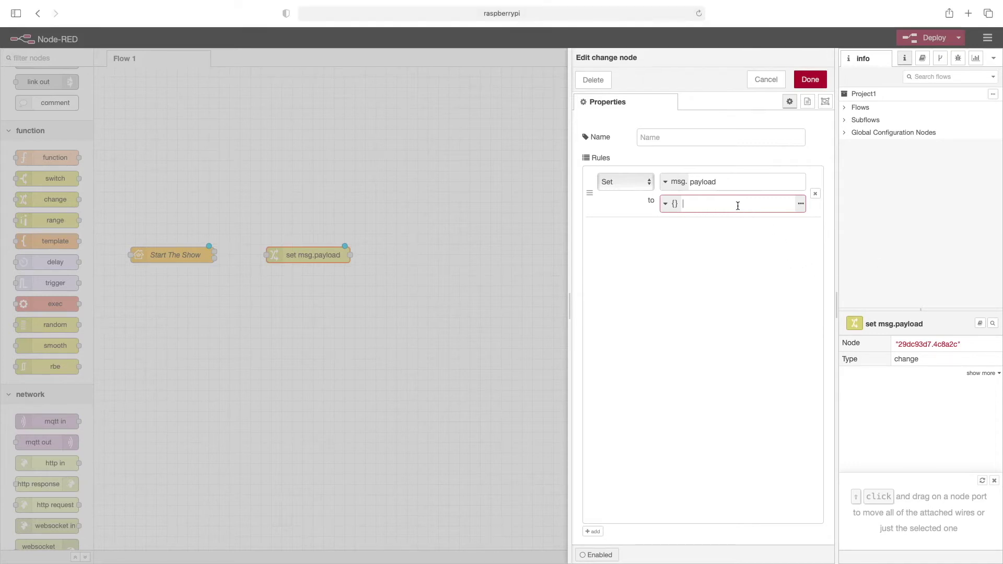
pyautogui.write('[240,0,32,41,2,12,0,127,247]')
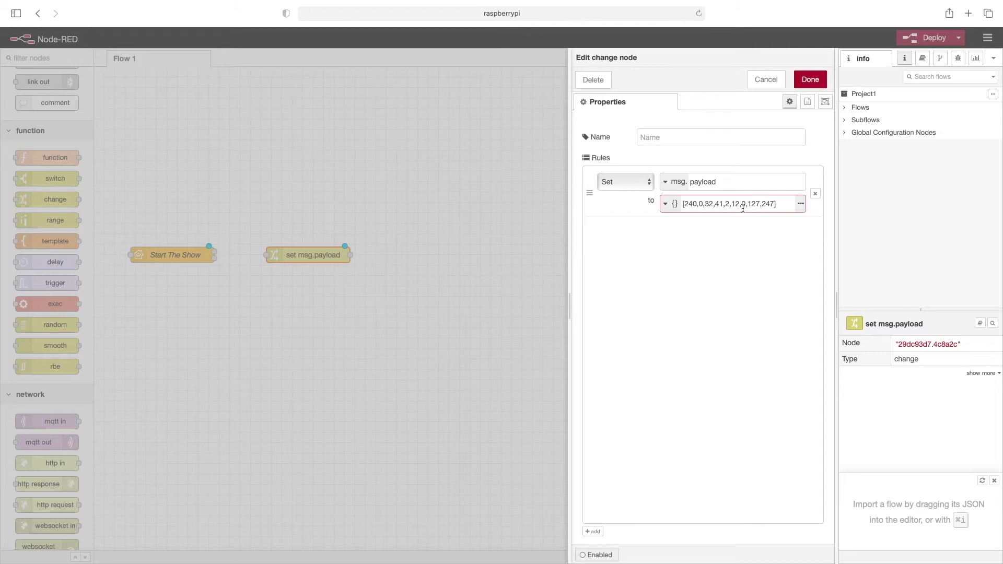
pyautogui.click(685, 139)
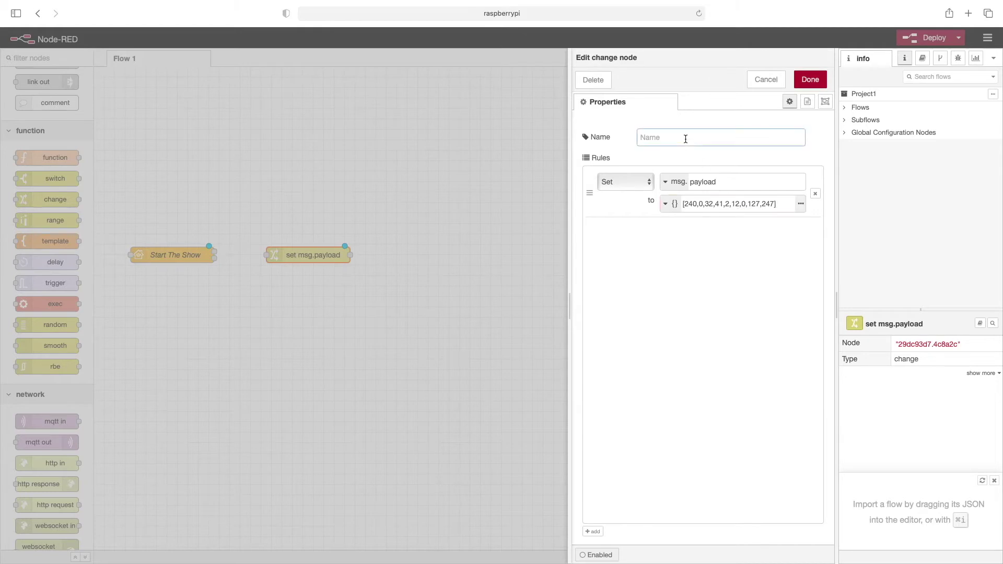
pyautogui.write('Pro')
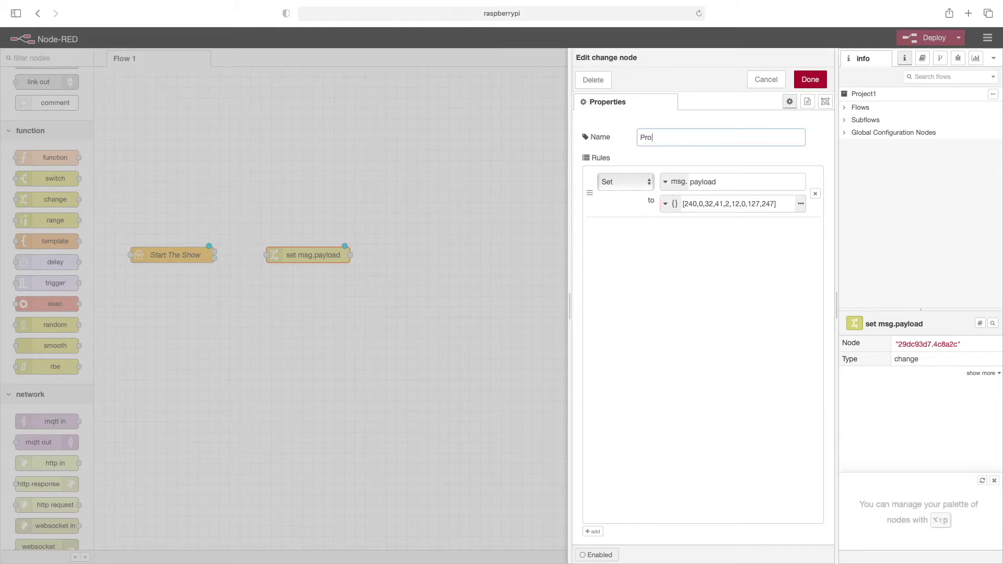
pyautogui.write('grammeMode')
pyautogui.click(809, 79)
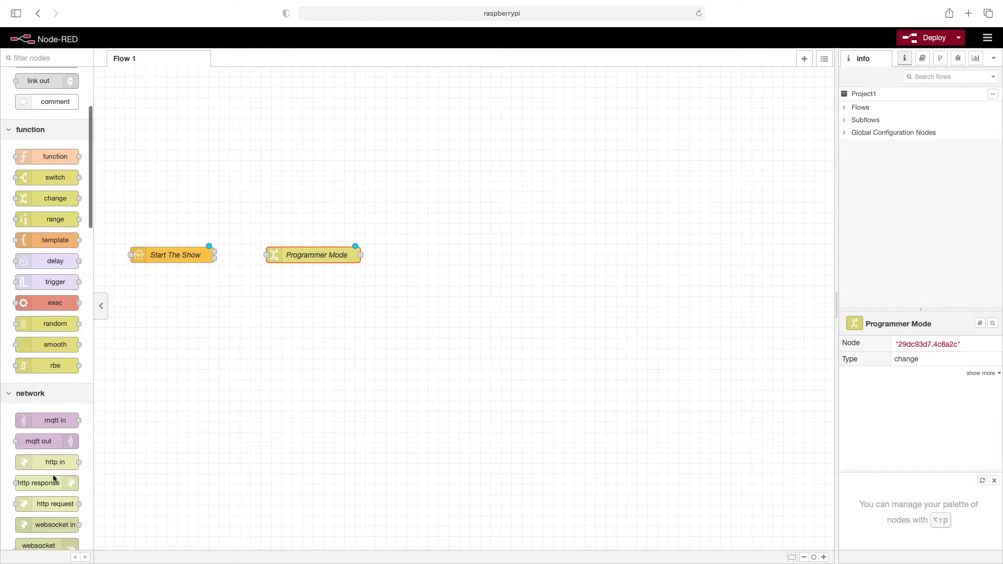
pyautogui.scroll(-3, 52, 474)
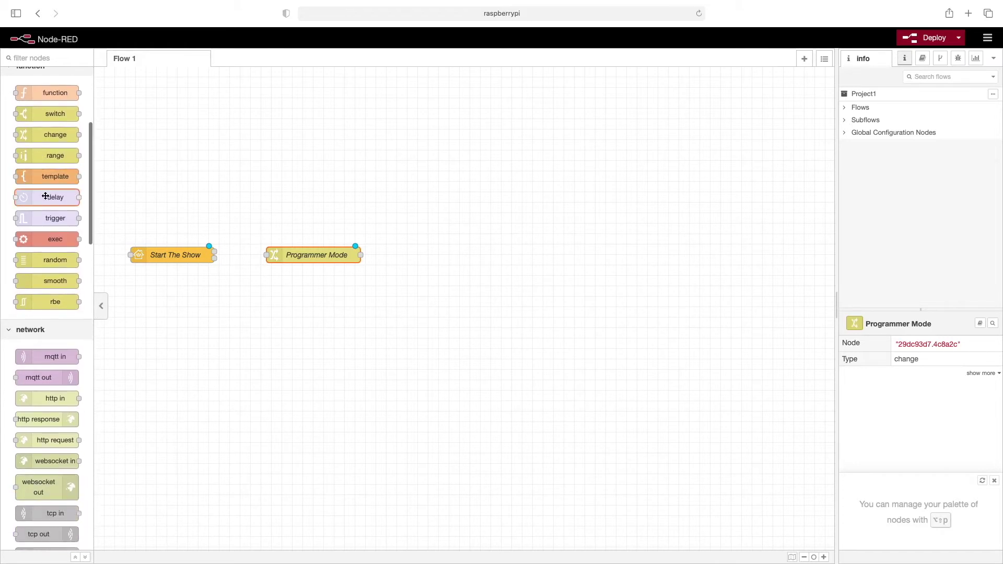
# Step: Add a 2-second delay node after Programmer Mode, then place another change node after it
pyautogui.moveTo(48, 197)
pyautogui.mouseDown()
pyautogui.moveTo(322, 172)
pyautogui.moveTo(424, 255)
pyautogui.mouseUp()
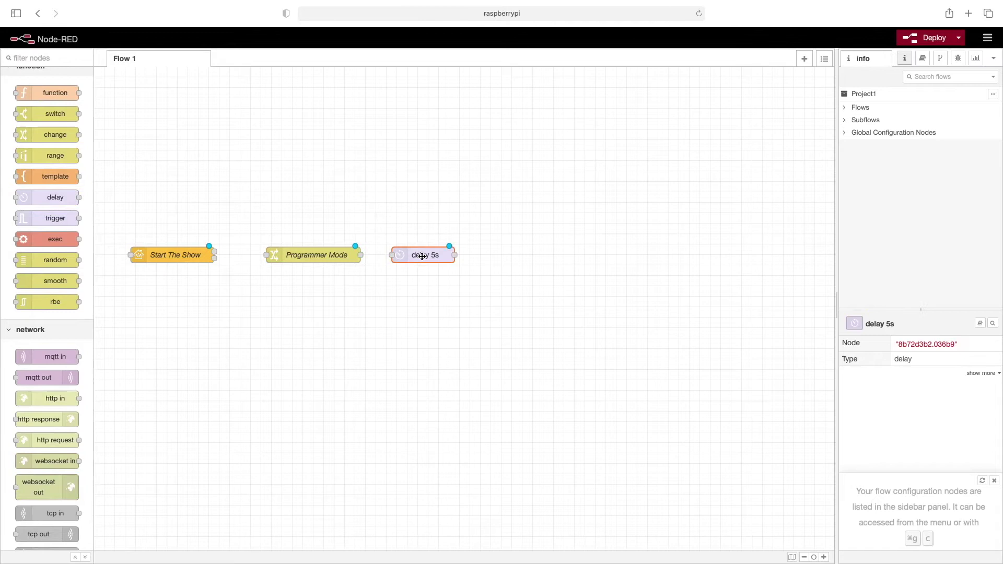
pyautogui.doubleClick(422, 255)
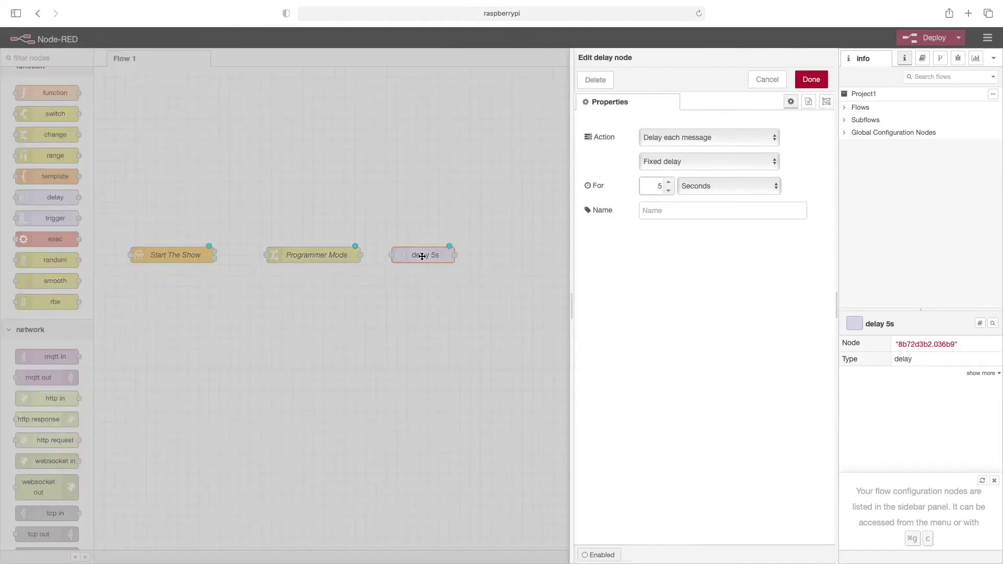
pyautogui.click(666, 193)
pyautogui.click(666, 194)
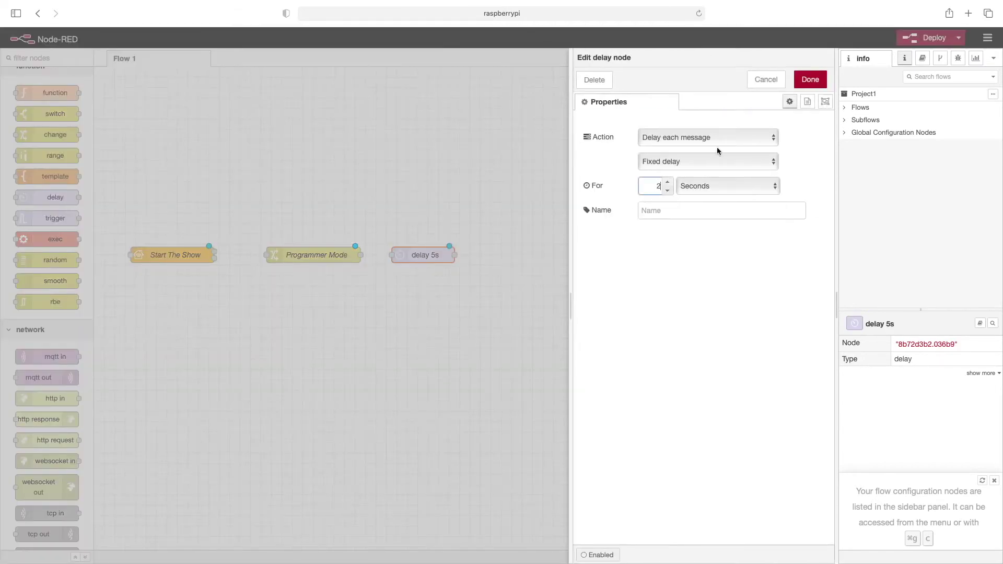
pyautogui.click(809, 80)
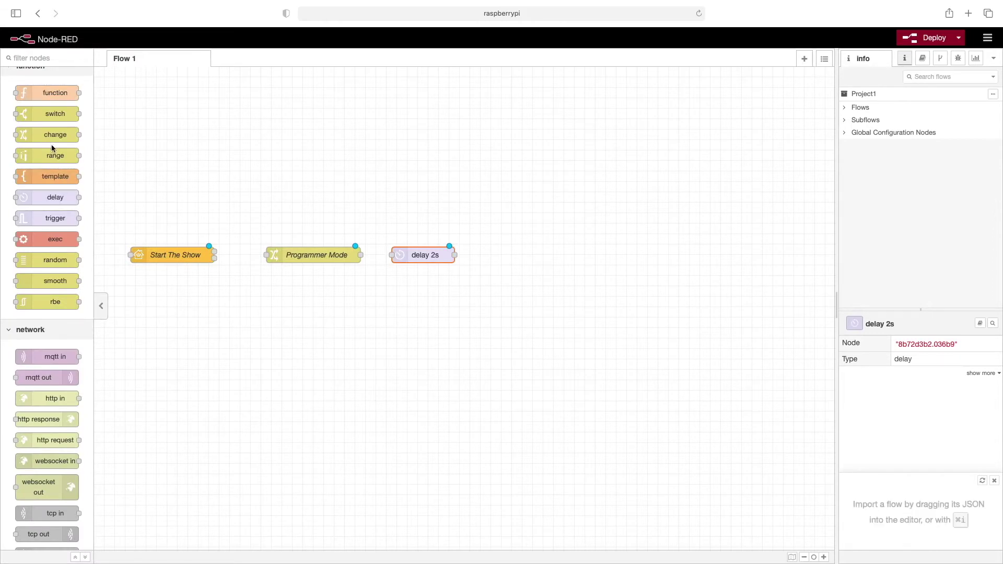
pyautogui.moveTo(55, 135)
pyautogui.mouseDown()
pyautogui.moveTo(333, 160)
pyautogui.moveTo(524, 255)
pyautogui.mouseUp()
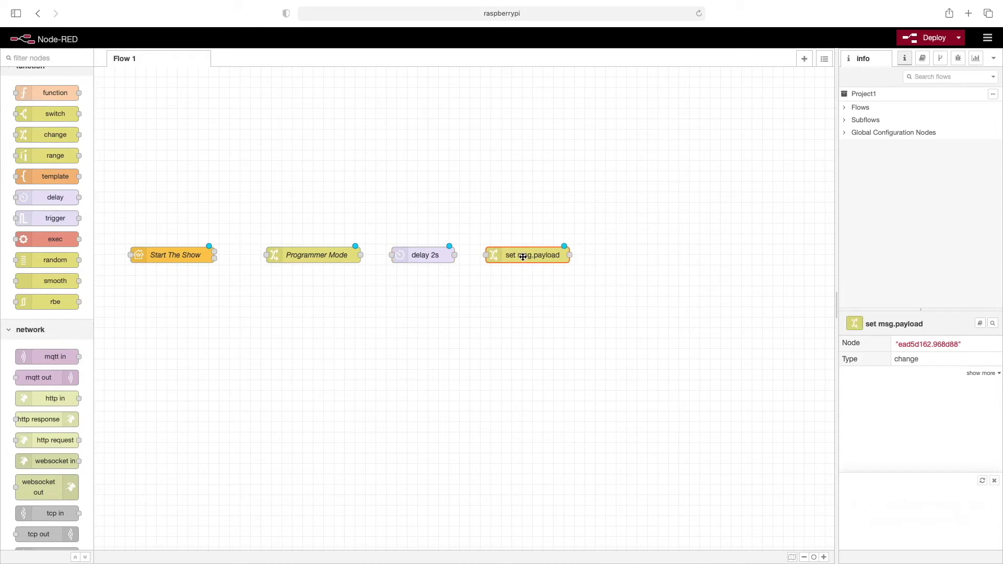
# Step: Name the second change node 'Smiley' and set its msg.payload to the smiley JSON byte array
pyautogui.doubleClick(523, 256)
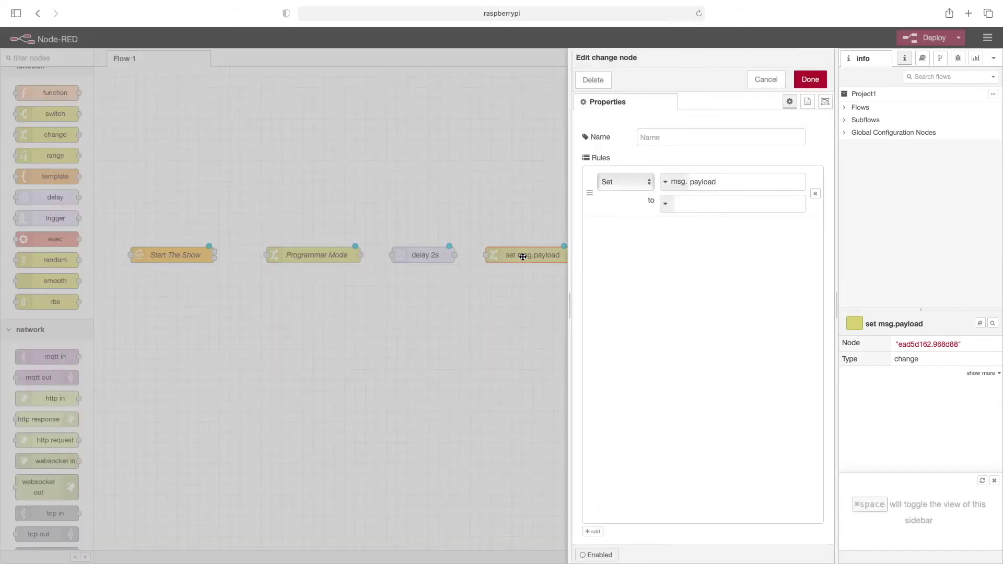
pyautogui.click(668, 206)
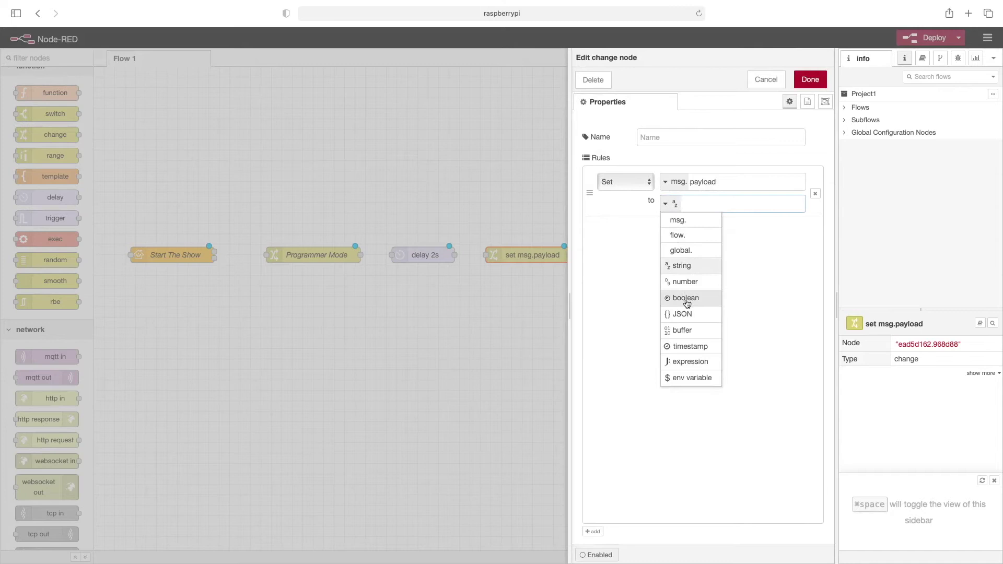
pyautogui.click(682, 312)
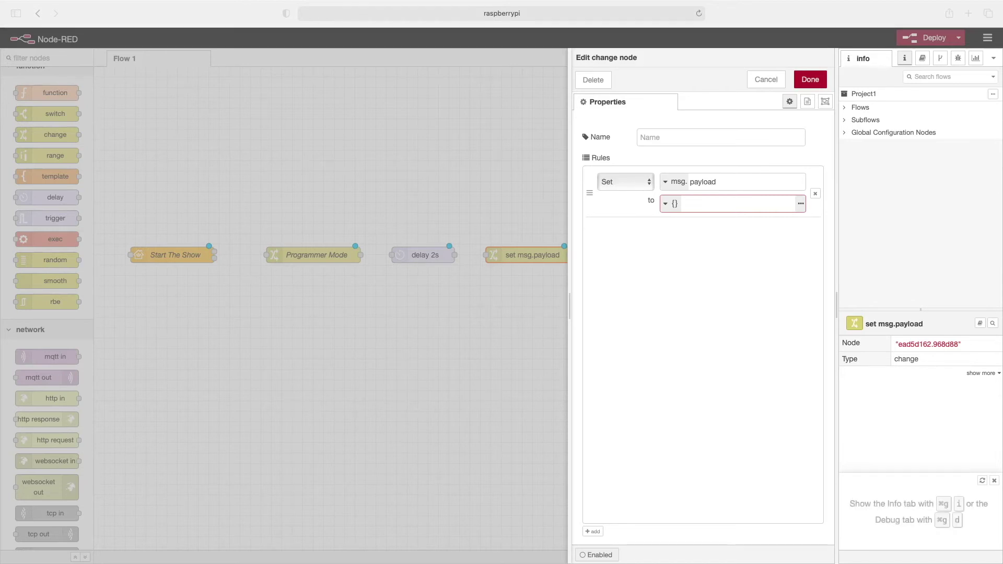
pyautogui.click(713, 204)
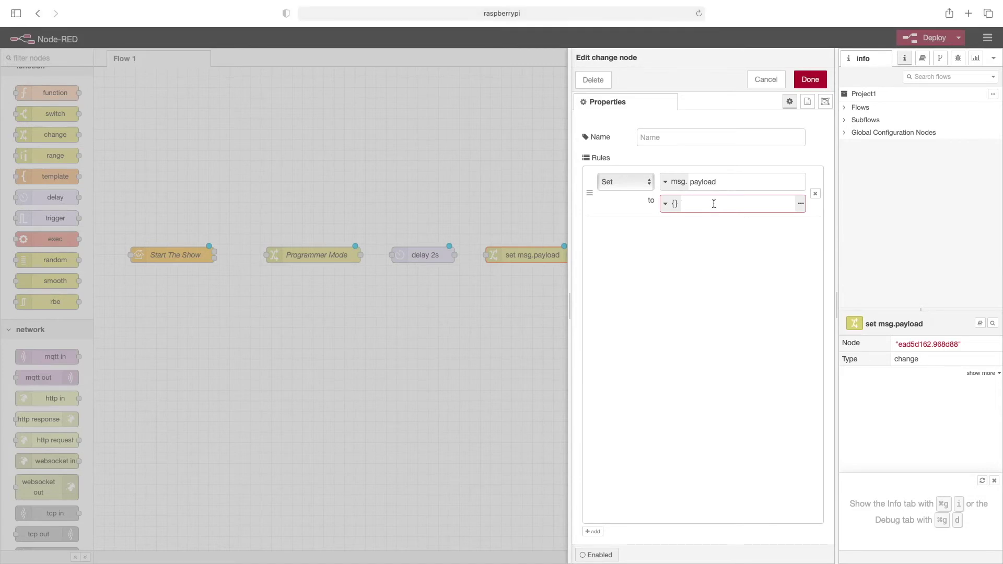
pyautogui.press('super+v')
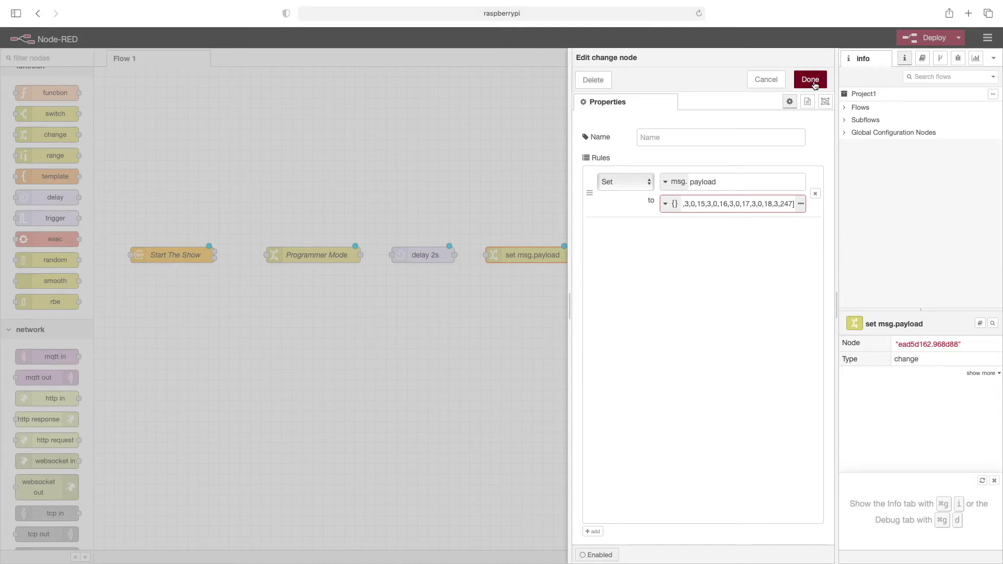
pyautogui.click(722, 137)
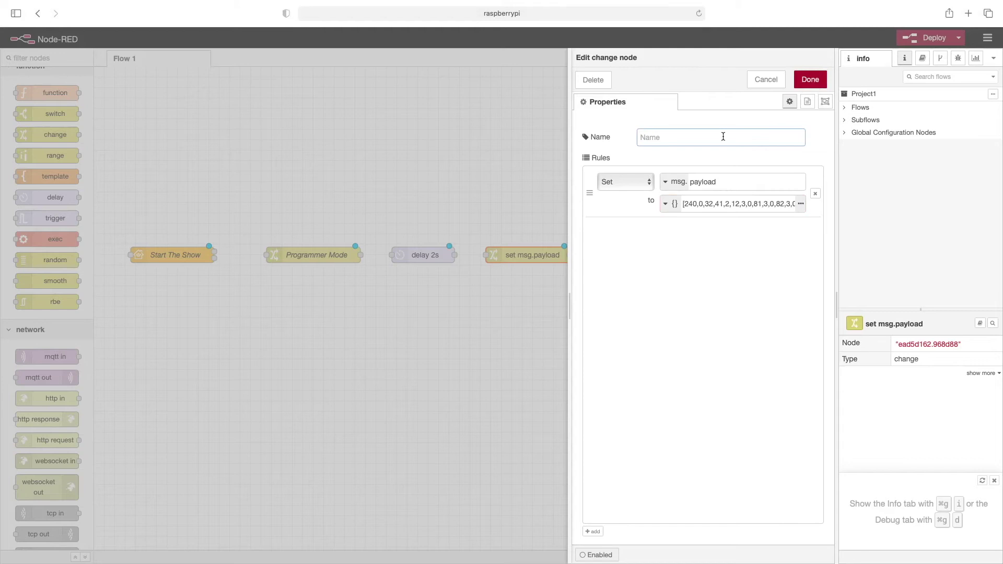
pyautogui.write('Smiley')
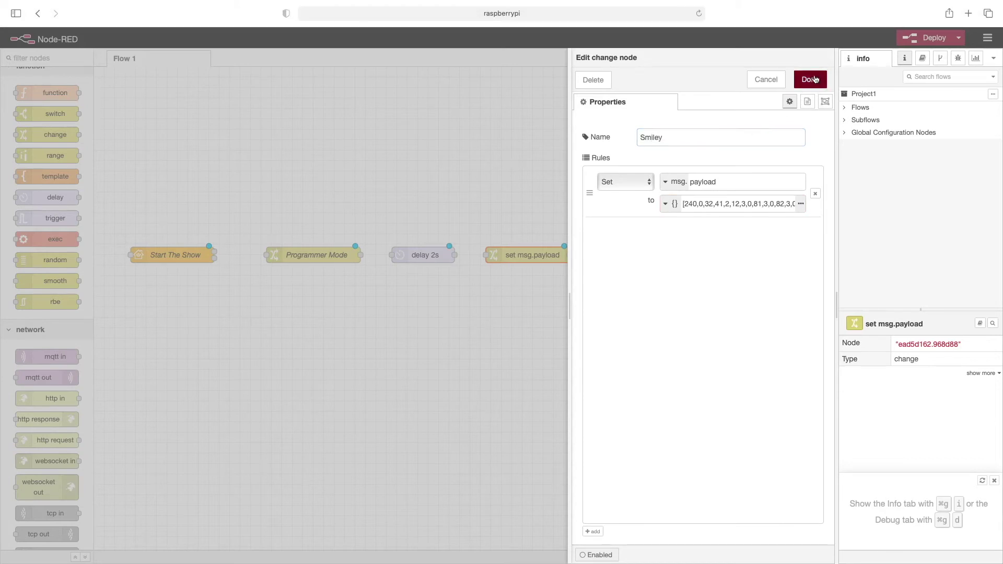
pyautogui.click(810, 79)
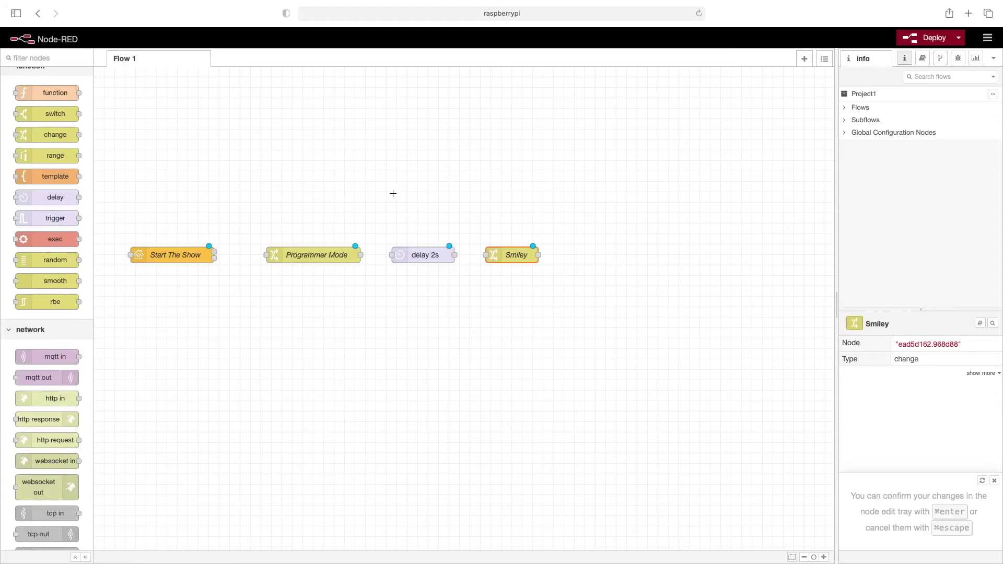
pyautogui.scroll(-3, 57, 445)
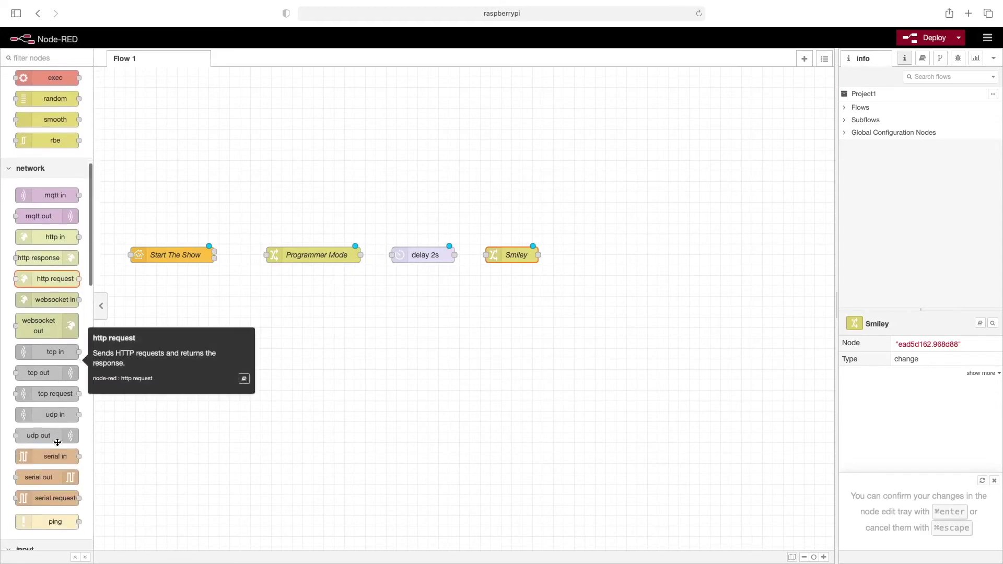
pyautogui.scroll(-5, 57, 442)
pyautogui.scroll(-3, 57, 441)
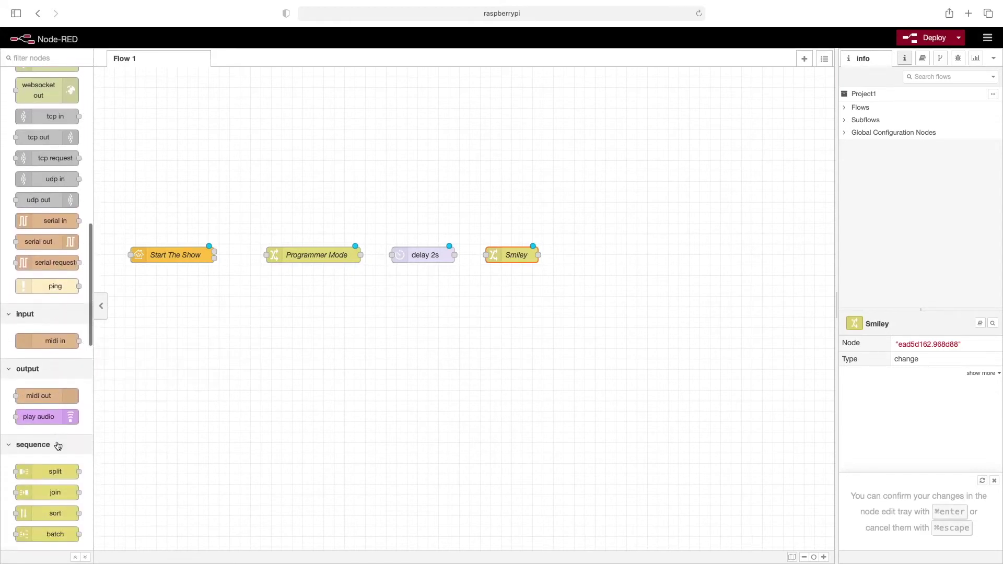
# Step: Place a midi out node after Smiley and set its port to Launchpad X:Launchpad X MIDI 2
pyautogui.moveTo(43, 396)
pyautogui.mouseDown()
pyautogui.moveTo(596, 251)
pyautogui.moveTo(610, 265)
pyautogui.moveTo(605, 254)
pyautogui.mouseUp()
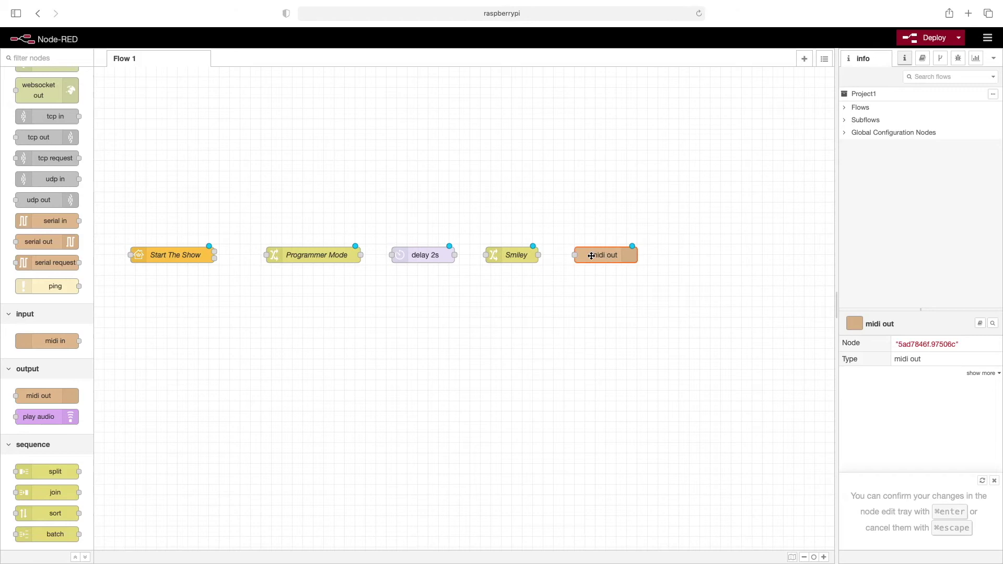
pyautogui.doubleClick(591, 254)
pyautogui.click(748, 161)
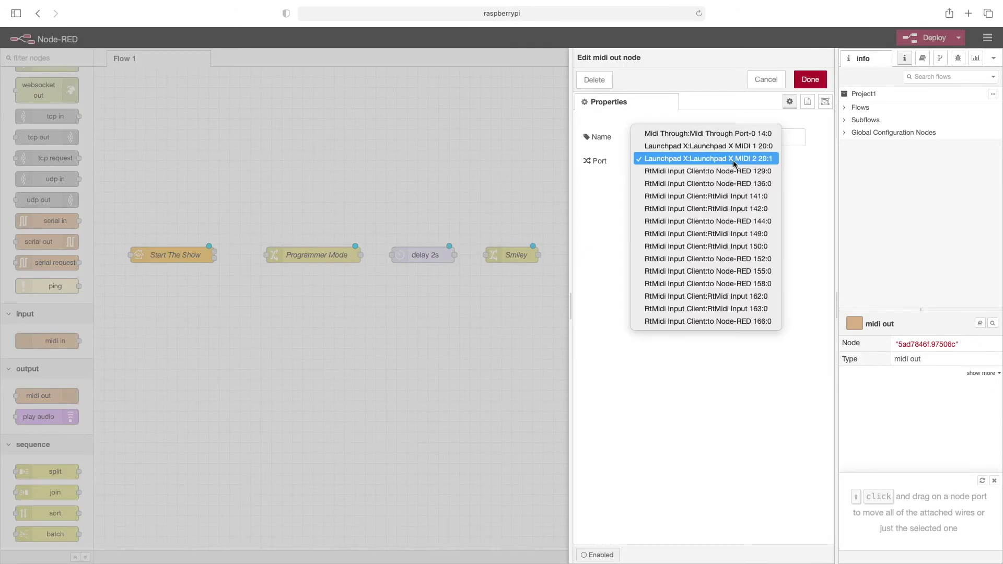
pyautogui.click(746, 159)
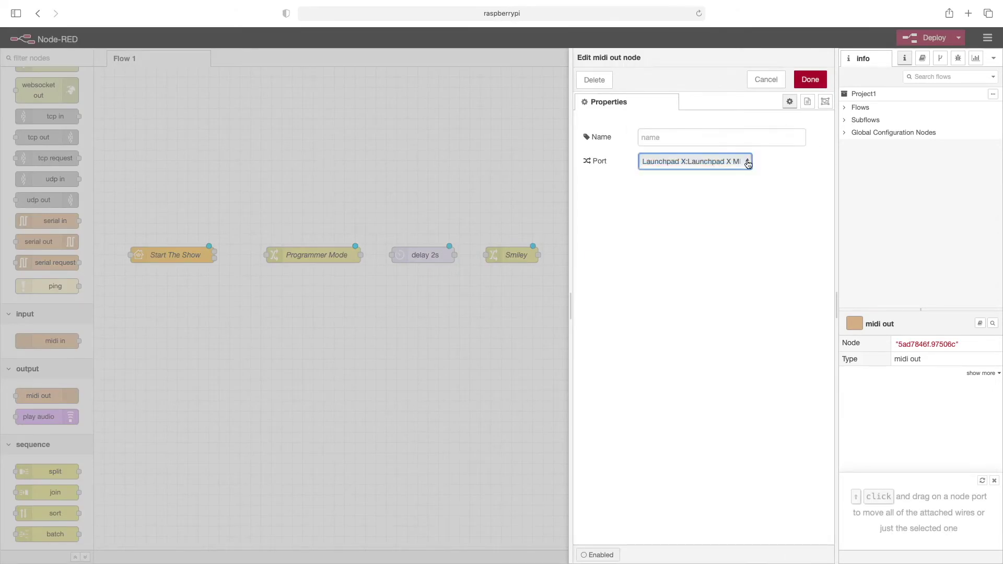
pyautogui.click(807, 81)
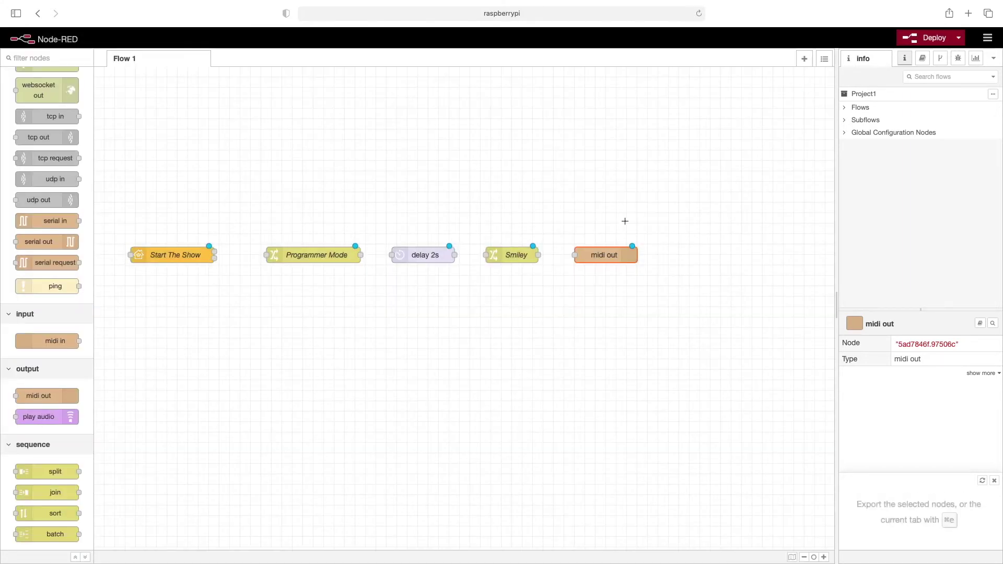
# Step: Wire Start The Show→Programmer Mode→delay 2s→Smiley and Programmer Mode→midi out, then deploy
pyautogui.moveTo(212, 254); pyautogui.dragTo(267, 255)
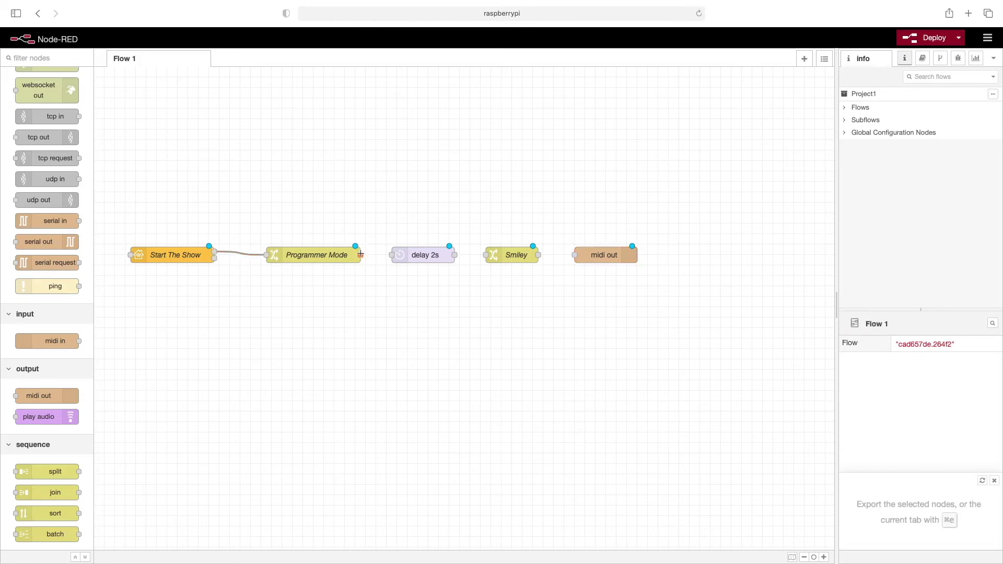
pyautogui.moveTo(360, 254); pyautogui.dragTo(394, 256)
pyautogui.moveTo(454, 254)
pyautogui.mouseDown()
pyautogui.moveTo(605, 259)
pyautogui.moveTo(516, 196)
pyautogui.mouseUp()
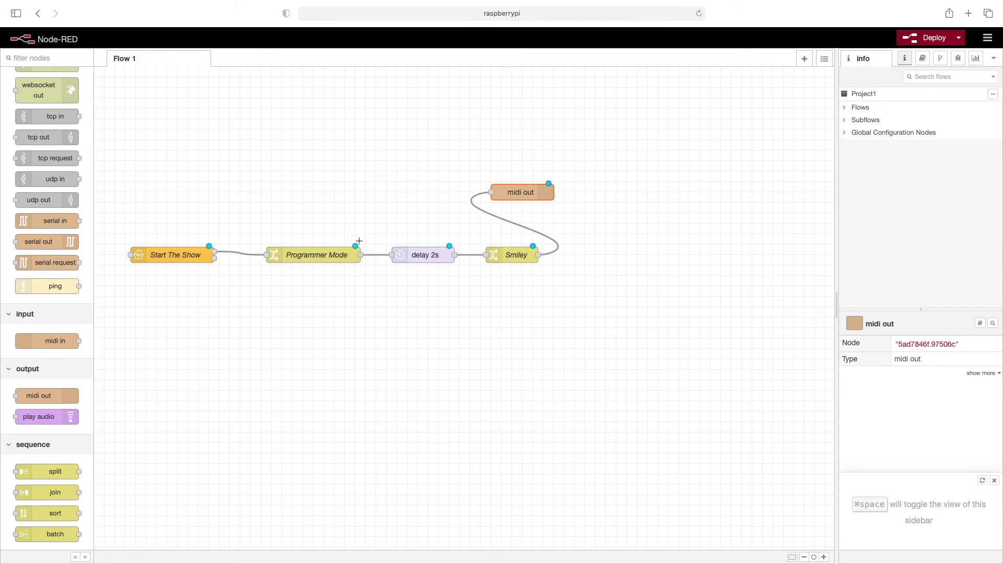
pyautogui.moveTo(358, 255)
pyautogui.mouseDown()
pyautogui.moveTo(403, 206)
pyautogui.moveTo(491, 193)
pyautogui.mouseUp()
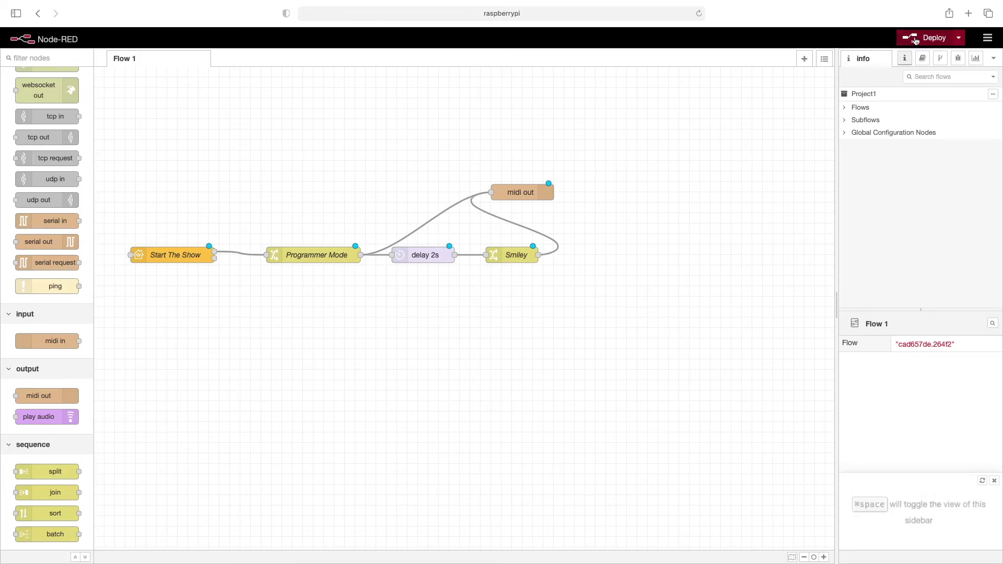
pyautogui.click(932, 37)
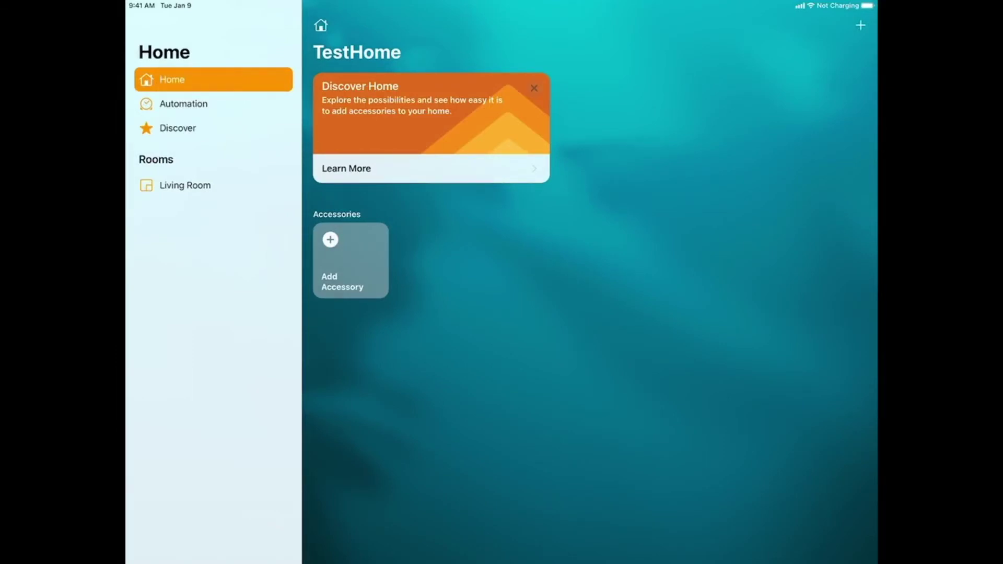
# Step: In Home, add testbridge2 without scanning, accept it anyway, and enter its 8-digit setup code
pyautogui.click(351, 260)
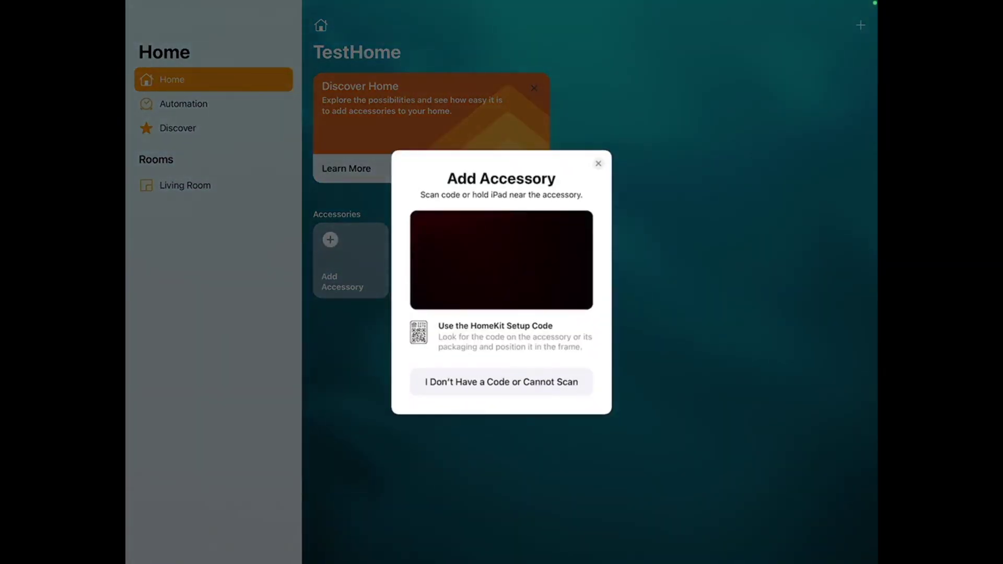
pyautogui.click(500, 382)
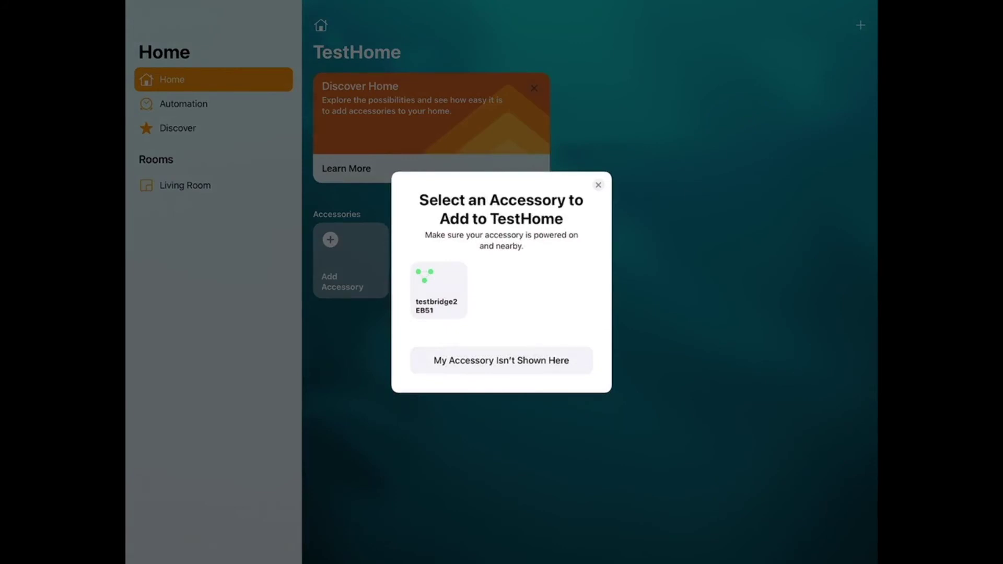
pyautogui.click(438, 289)
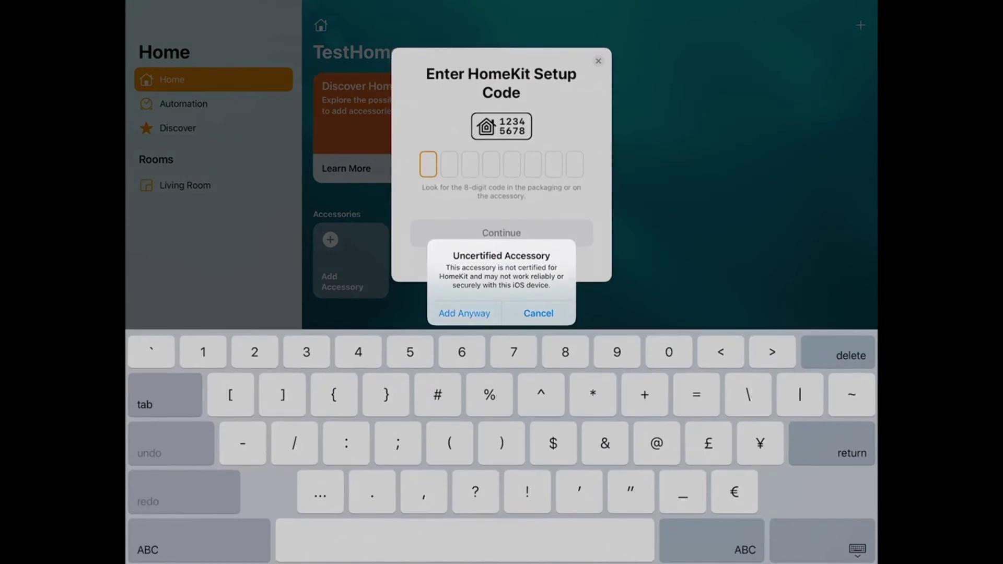
pyautogui.click(464, 312)
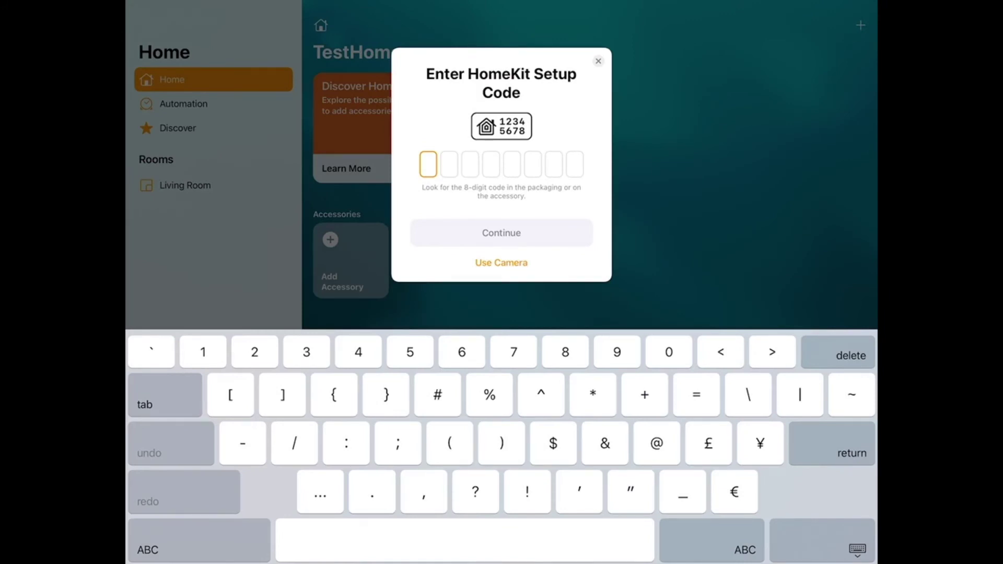
pyautogui.write('980')
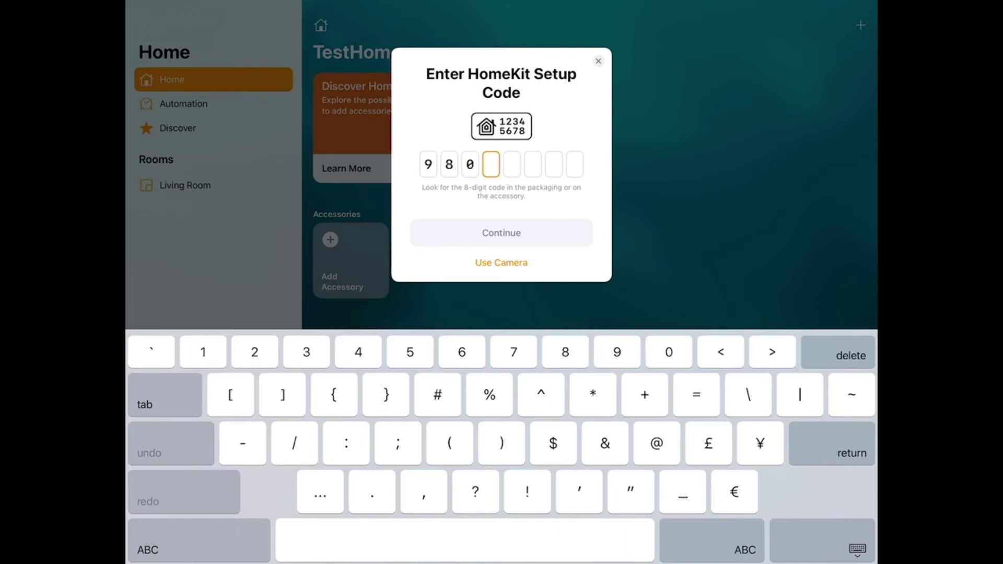
pyautogui.write('85')
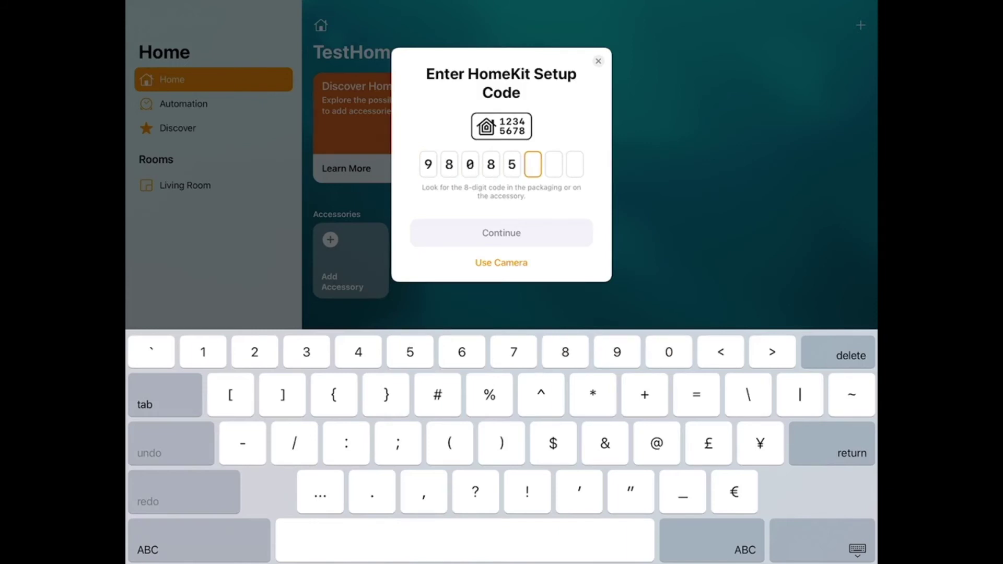
pyautogui.write('6')
pyautogui.write('17')
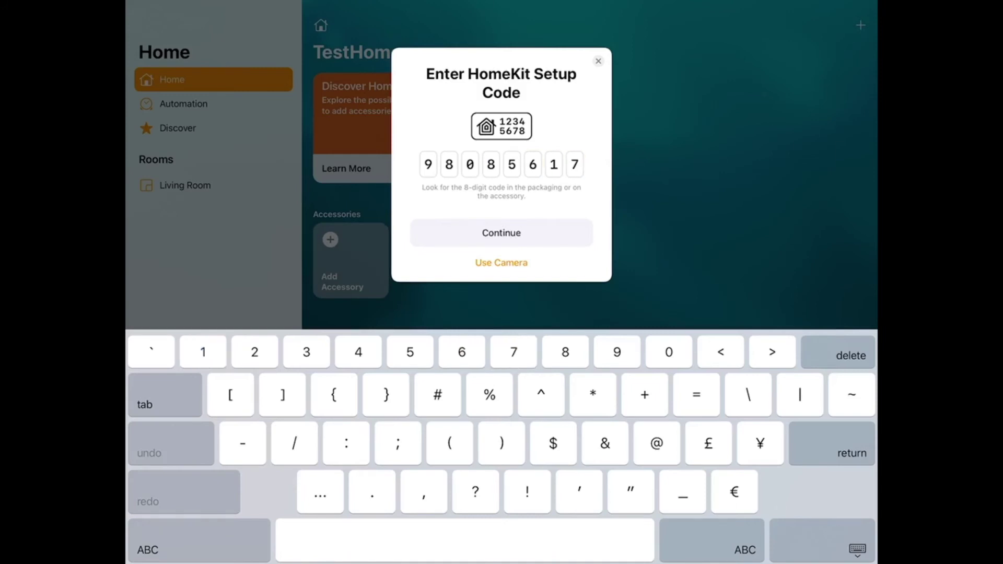
pyautogui.press('Return')
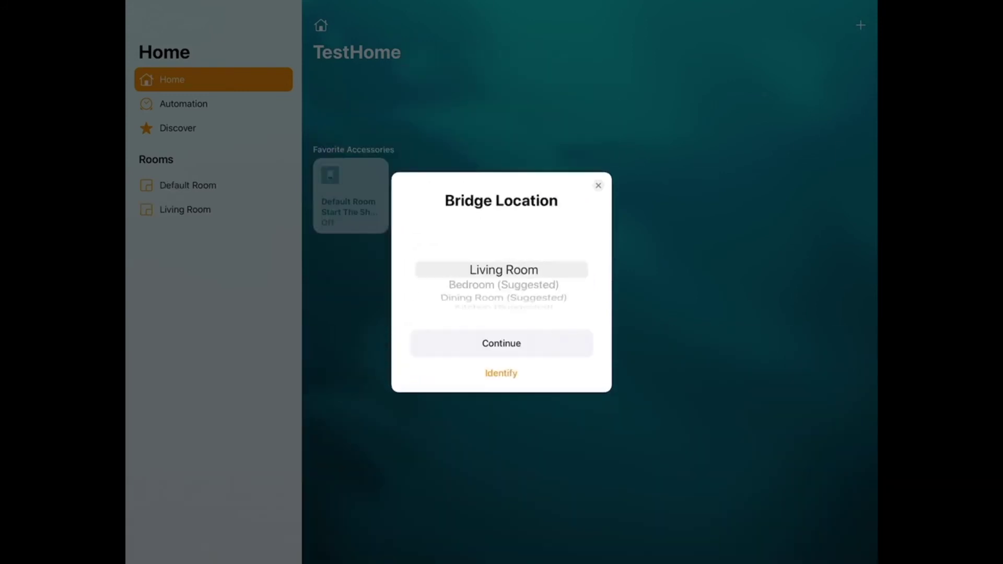
# Step: Accept Living Room, the default names and switch display for the bridge and Start The Show
pyautogui.click(502, 344)
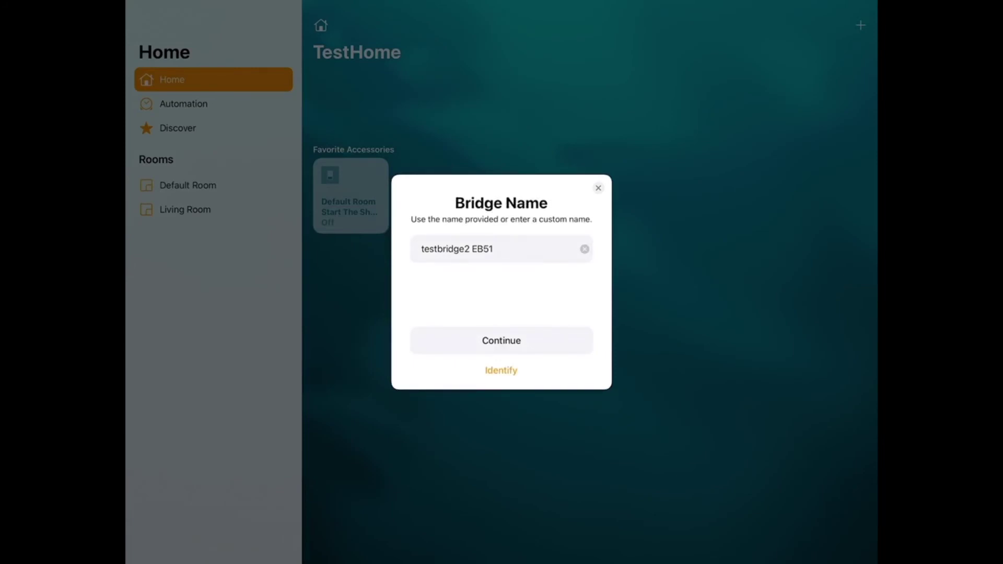
pyautogui.click(502, 340)
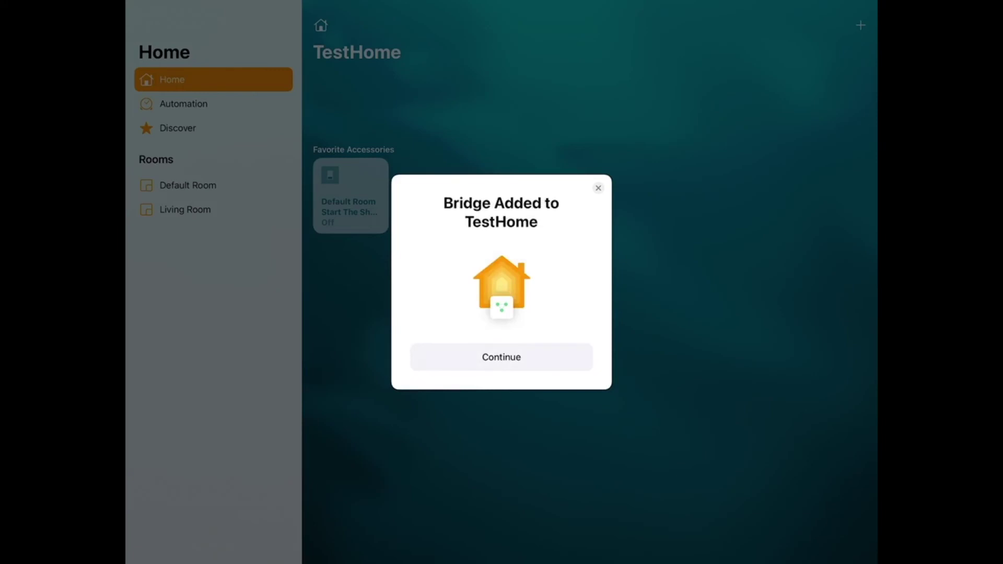
pyautogui.click(501, 357)
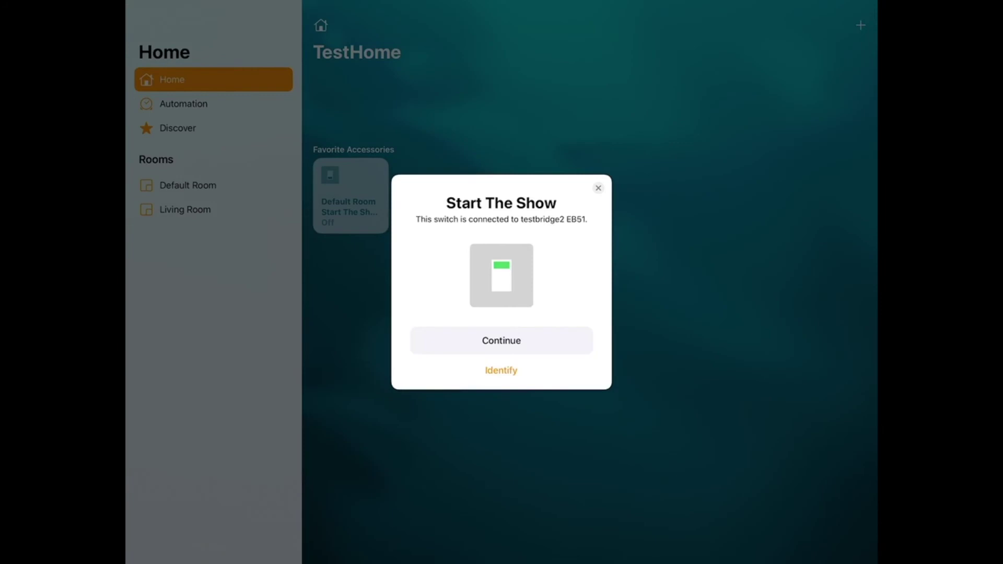
pyautogui.click(501, 340)
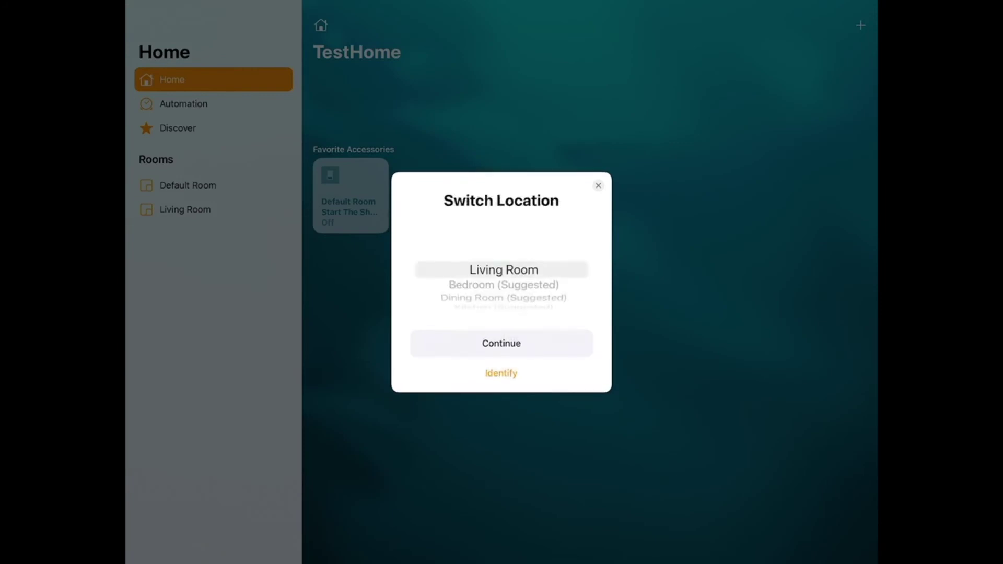
pyautogui.click(502, 343)
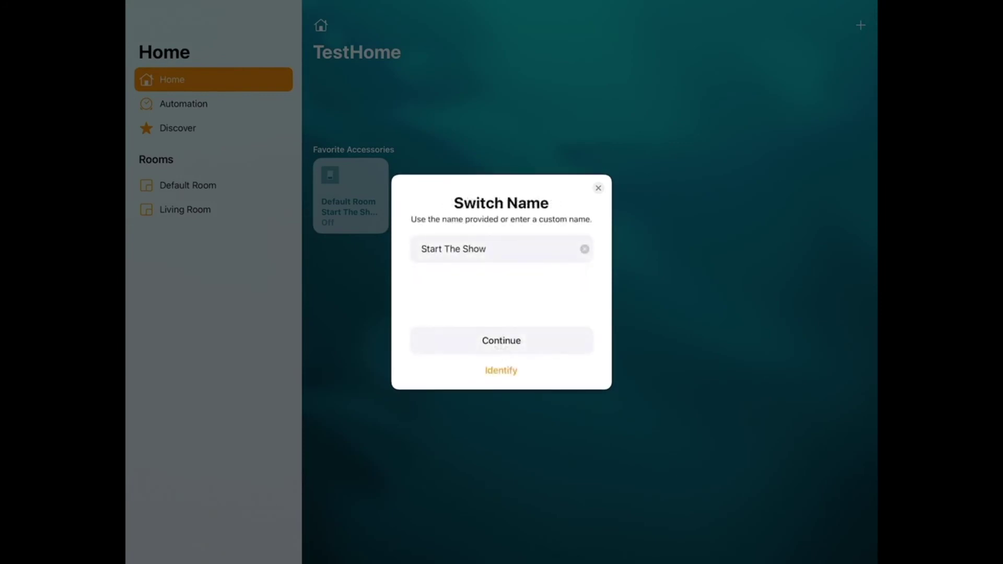
pyautogui.click(502, 340)
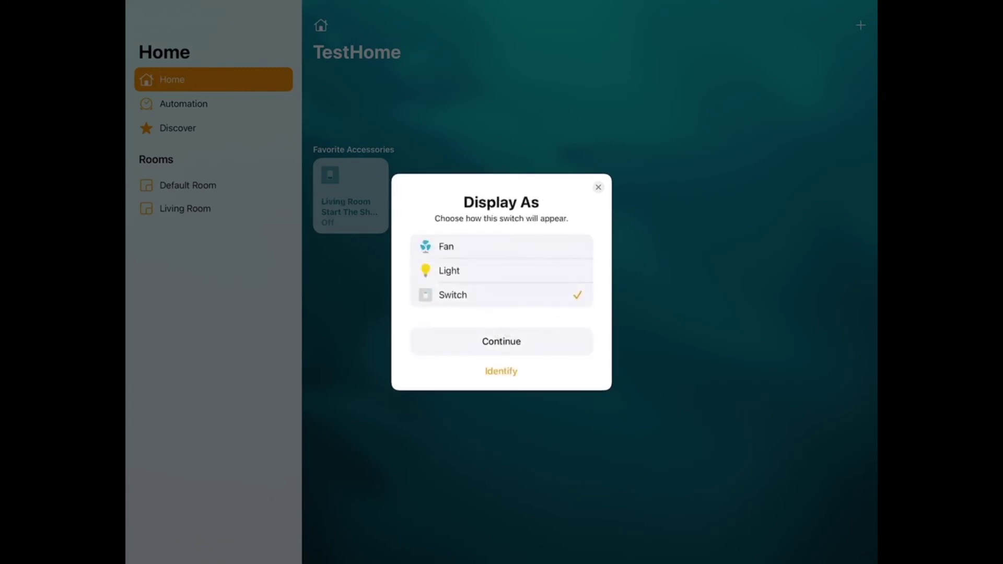
pyautogui.click(502, 341)
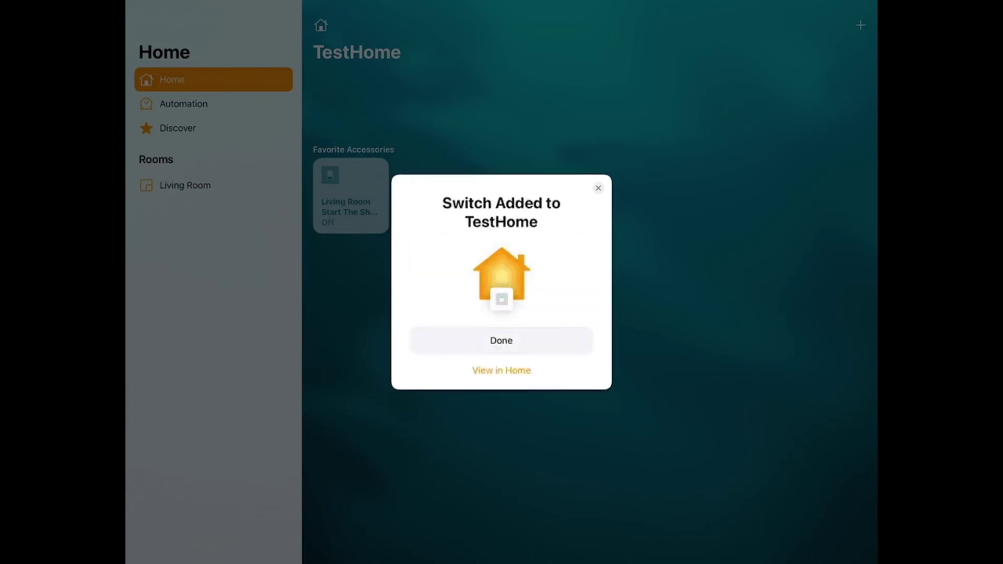
pyautogui.click(501, 340)
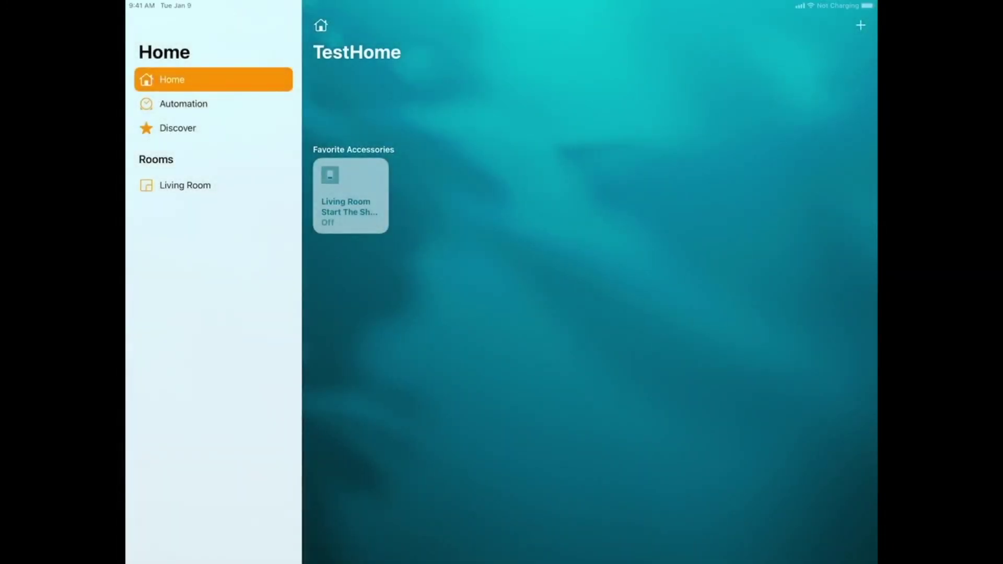